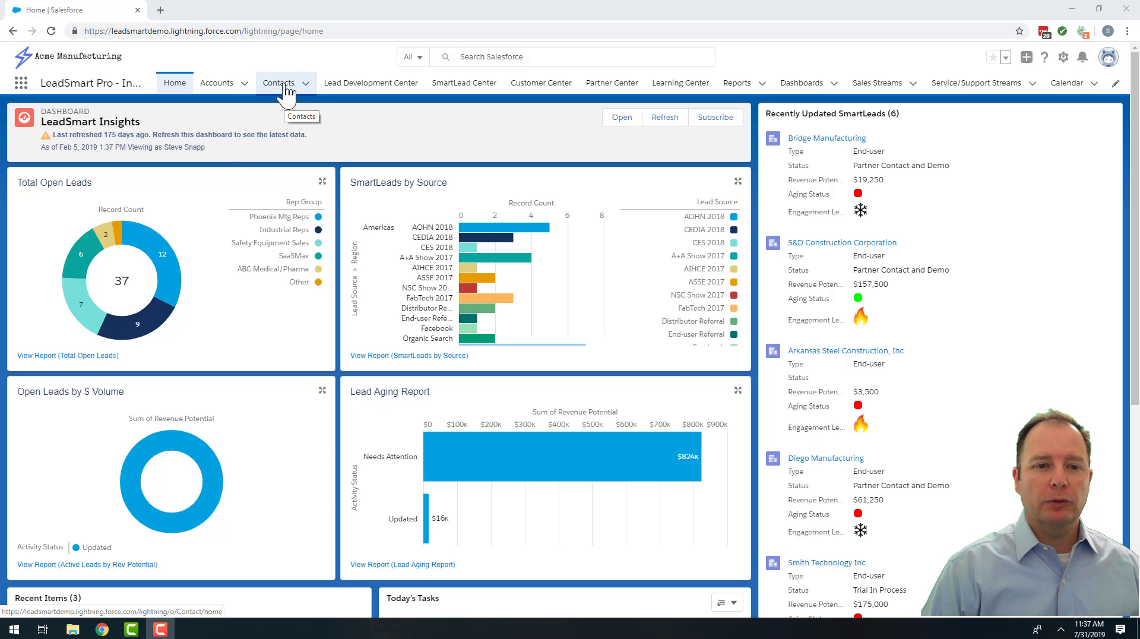
- Open the accounts list, display the All Accounts list view and switch to the Customers list view
{"action": "left_click", "coordinate": [216, 90]}
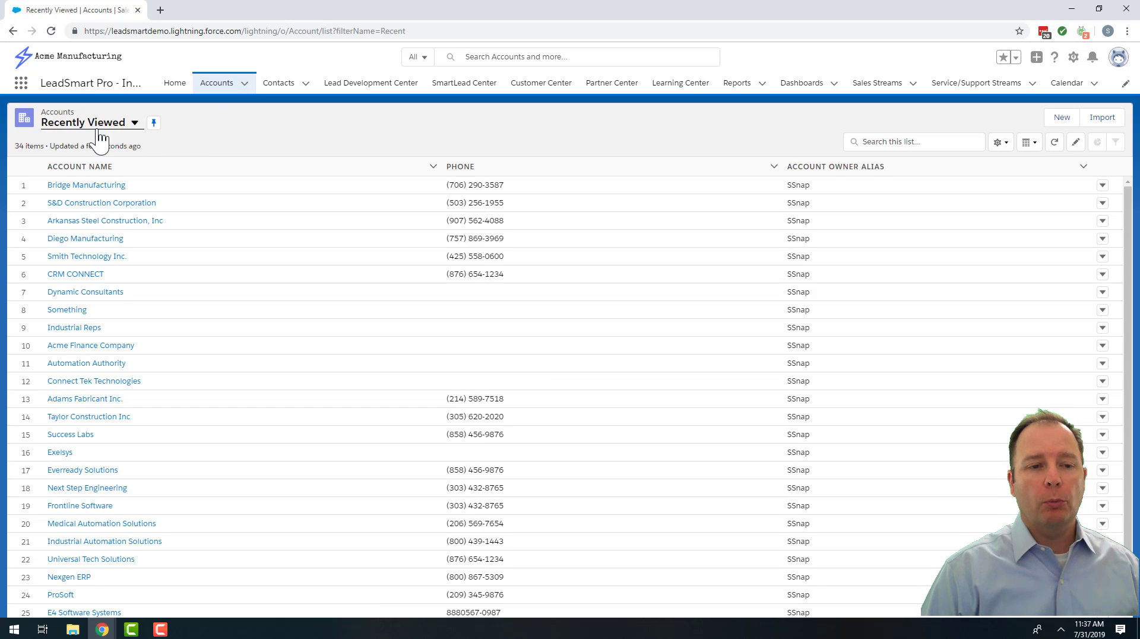
{"action": "left_click", "coordinate": [135, 124]}
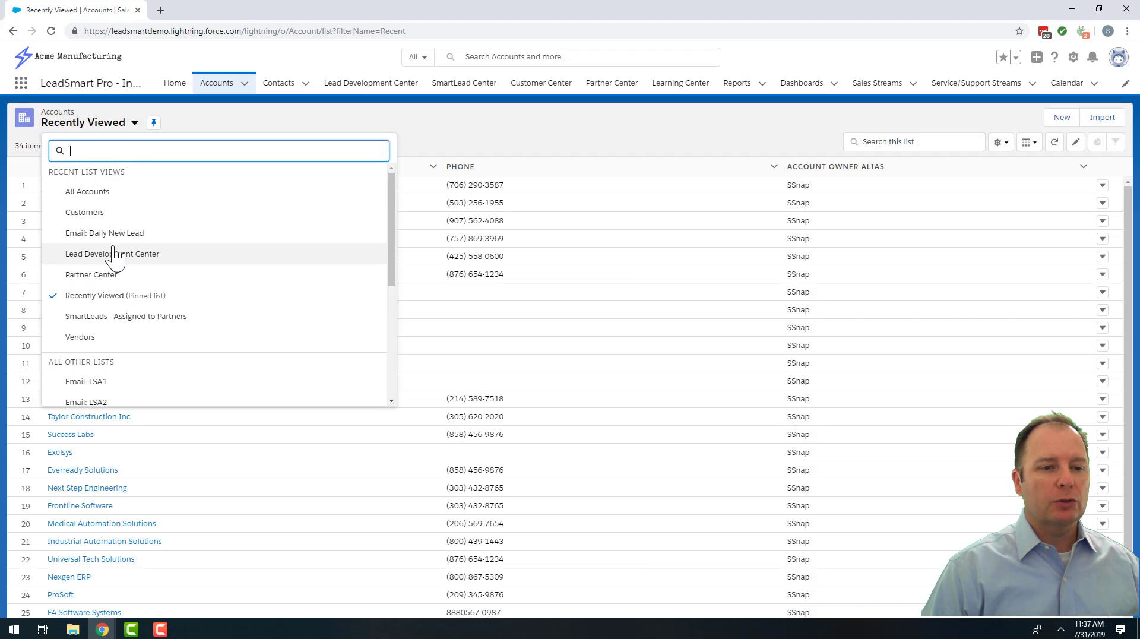
{"action": "left_click", "coordinate": [86, 193]}
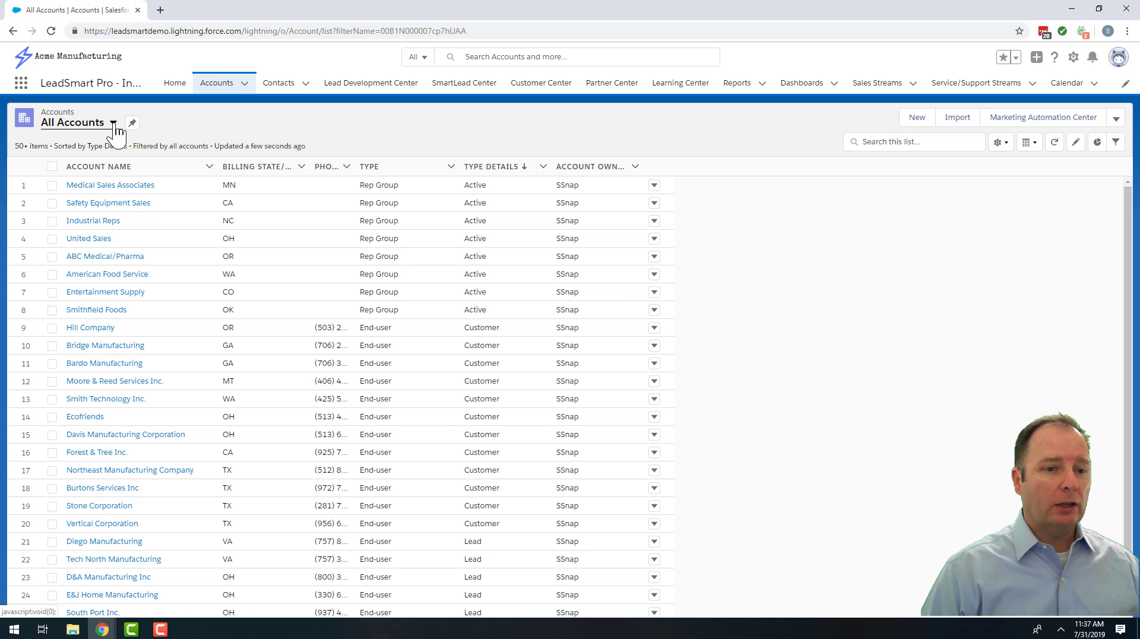
{"action": "left_click", "coordinate": [113, 122]}
{"action": "left_click", "coordinate": [89, 213]}
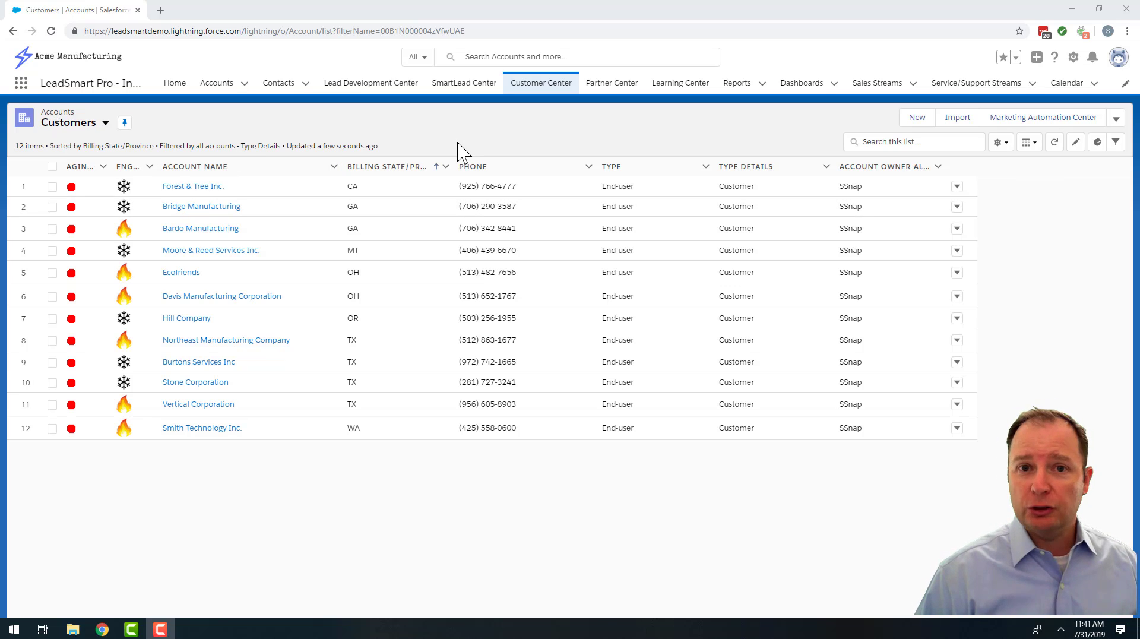
- Clone the Customers list view as "Customers In GA", make it visible to all users and save it
{"action": "left_click", "coordinate": [1008, 146]}
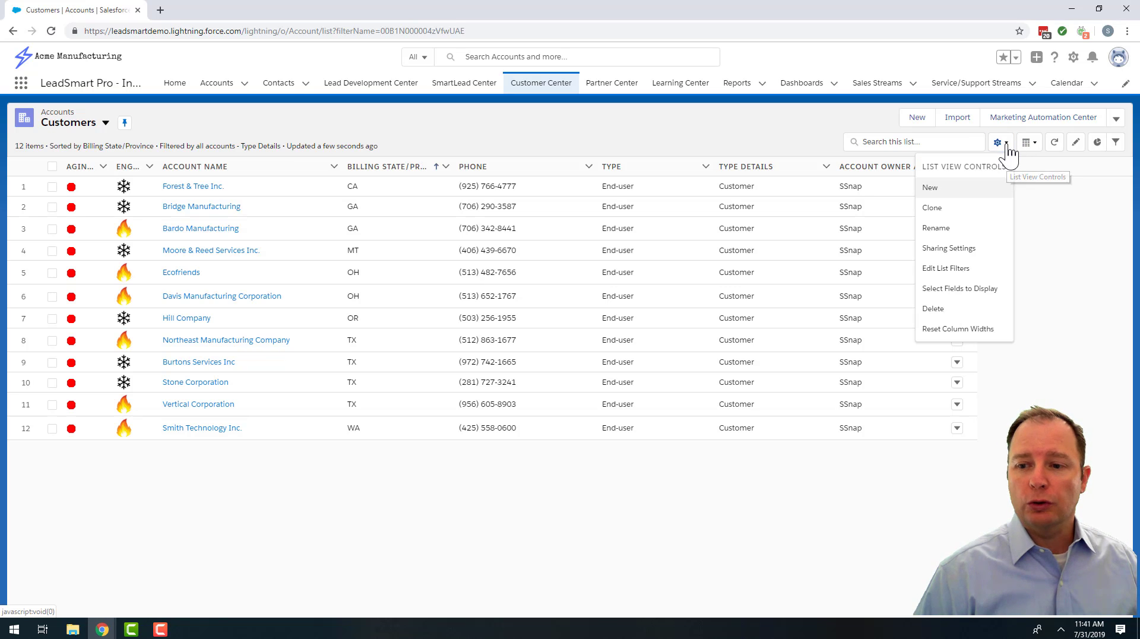
{"action": "left_click", "coordinate": [924, 209]}
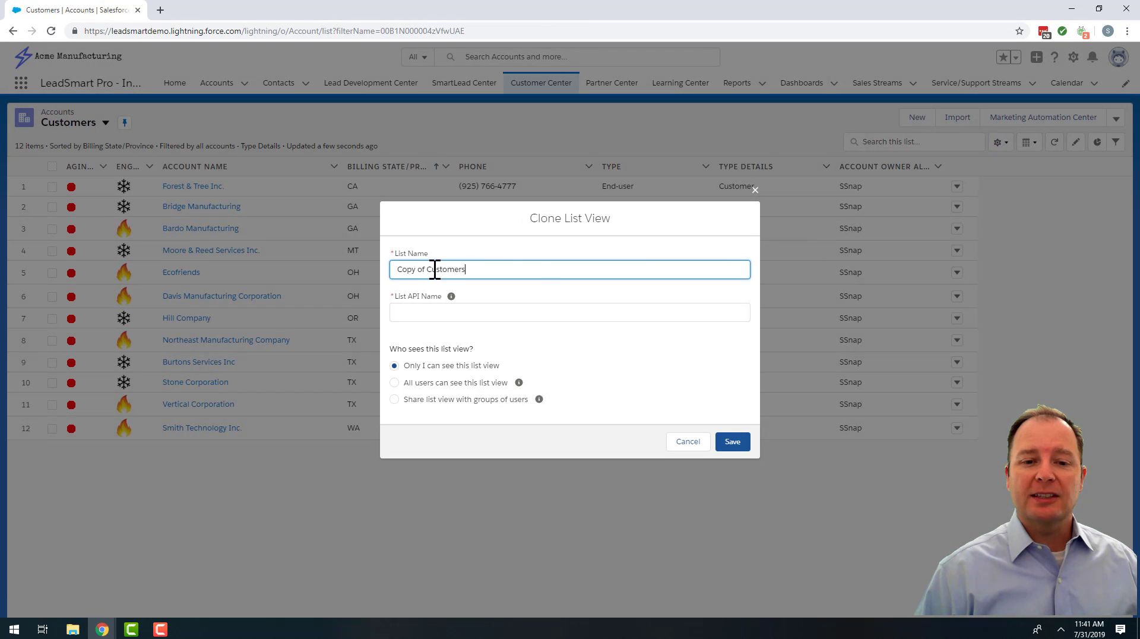
{"action": "left_click_drag", "start_coordinate": [429, 269], "coordinate": [392, 285]}
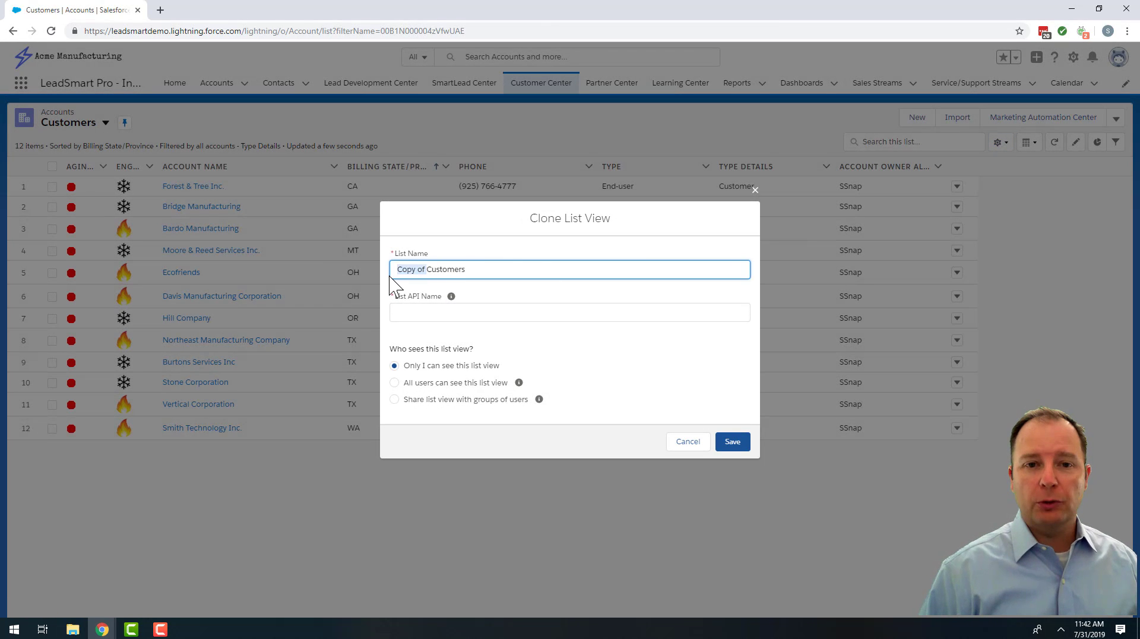
{"action": "key", "text": "BackSpace"}
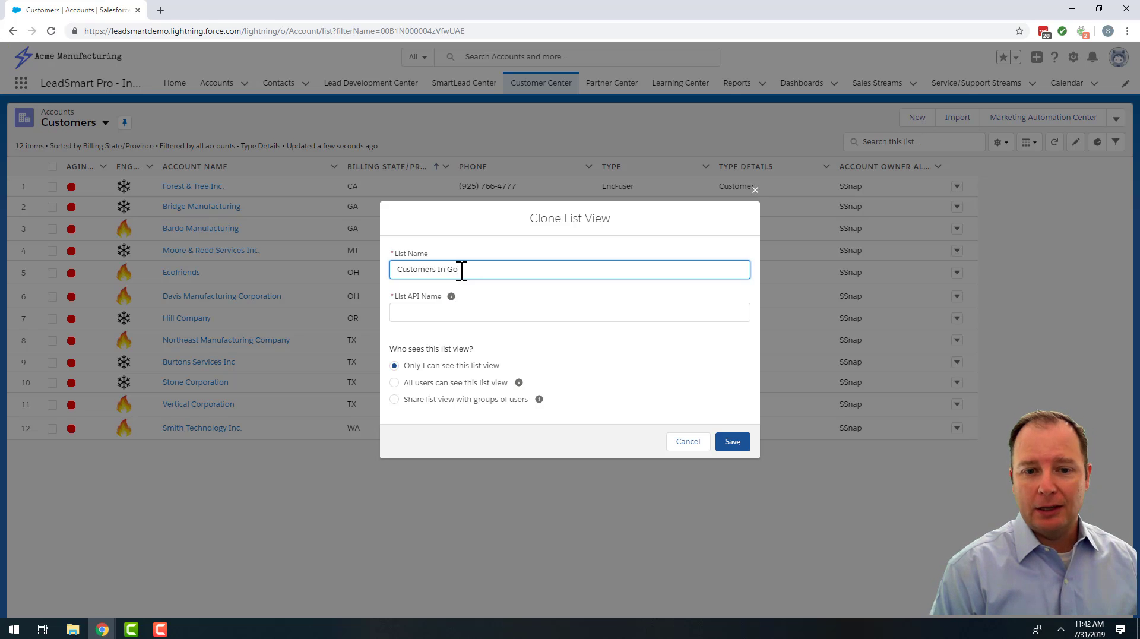
{"action": "key", "text": "Tab"}
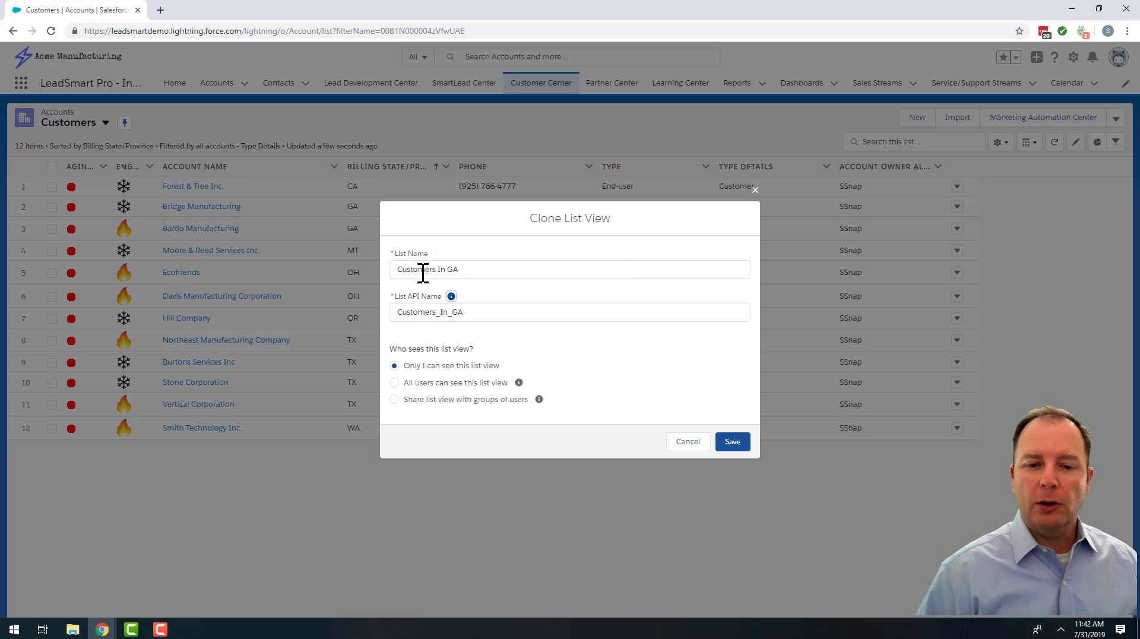
{"action": "left_click", "coordinate": [394, 383]}
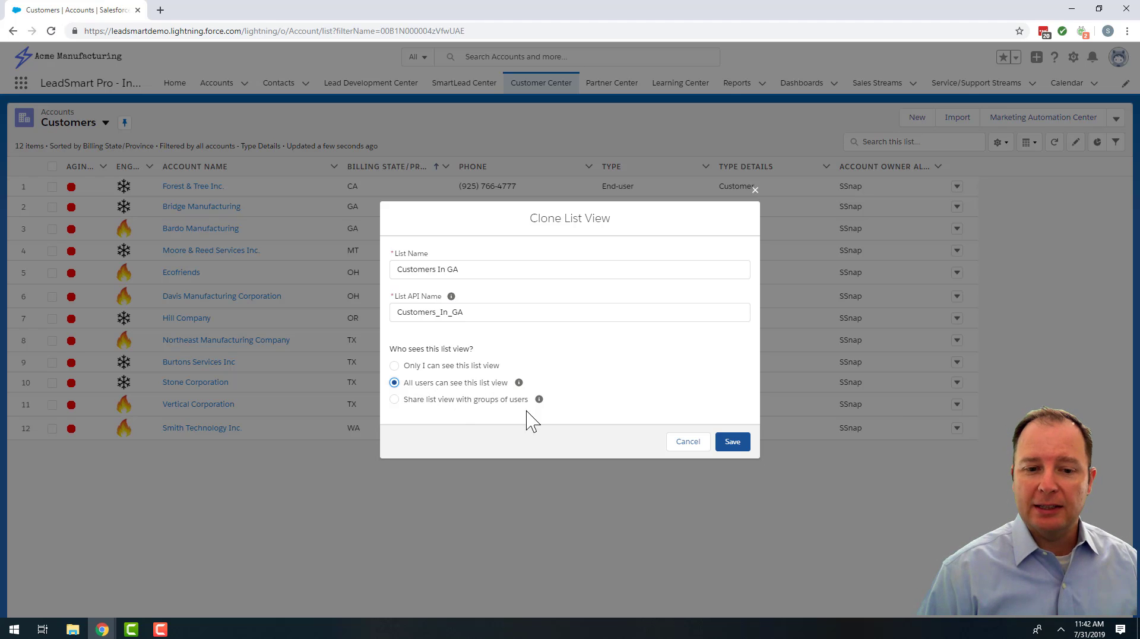
{"action": "left_click", "coordinate": [734, 445]}
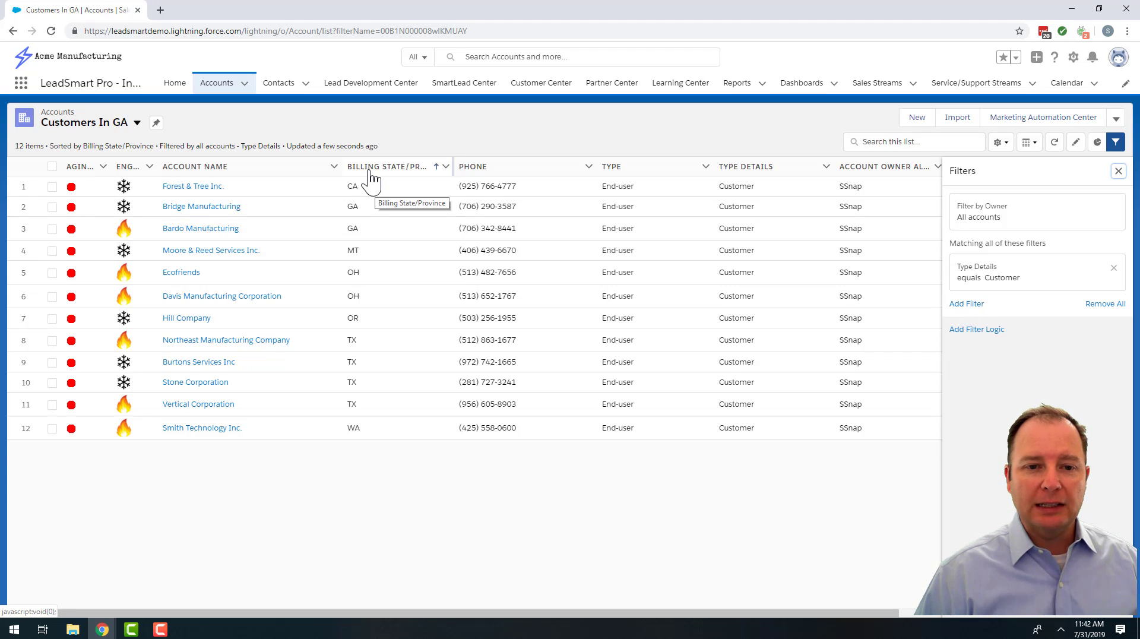
- Add a filter for Billing State/Province equals GA to the Customers In GA list view and save it
{"action": "left_click", "coordinate": [966, 305]}
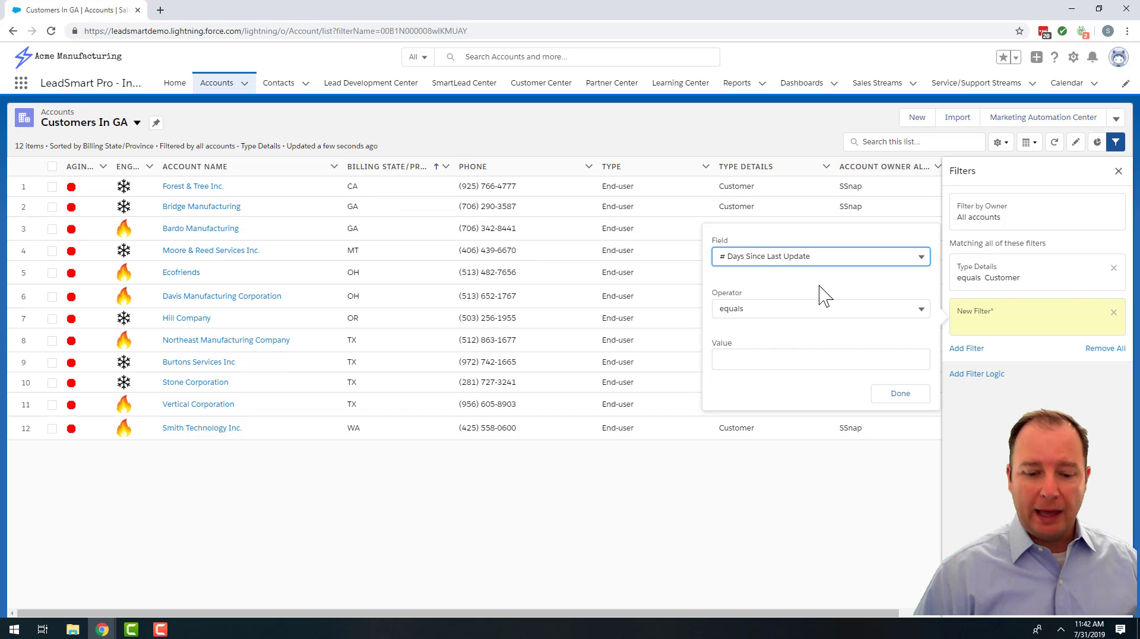
{"action": "type", "text": "bill"}
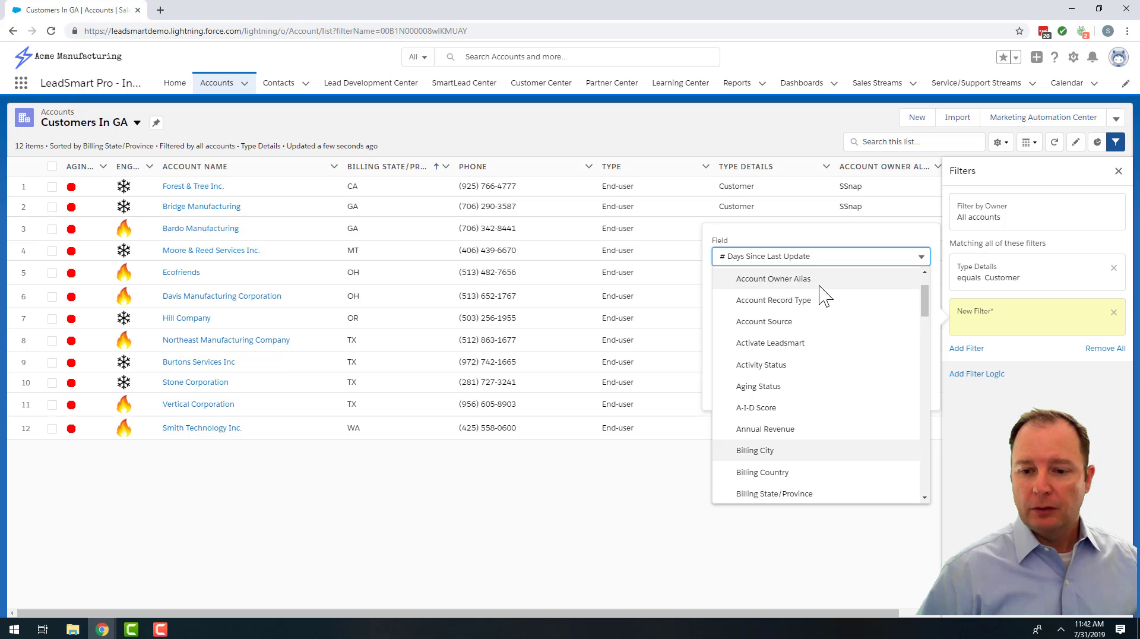
{"action": "scroll", "coordinate": [809, 394], "scroll_direction": "down", "scroll_amount": 1}
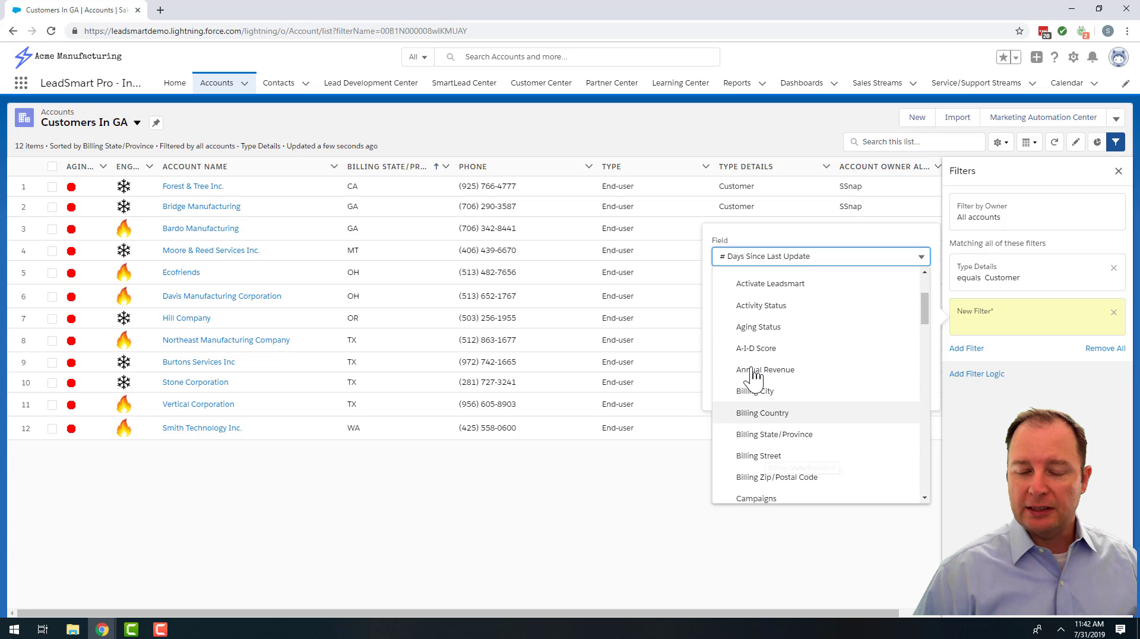
{"action": "left_click", "coordinate": [760, 436]}
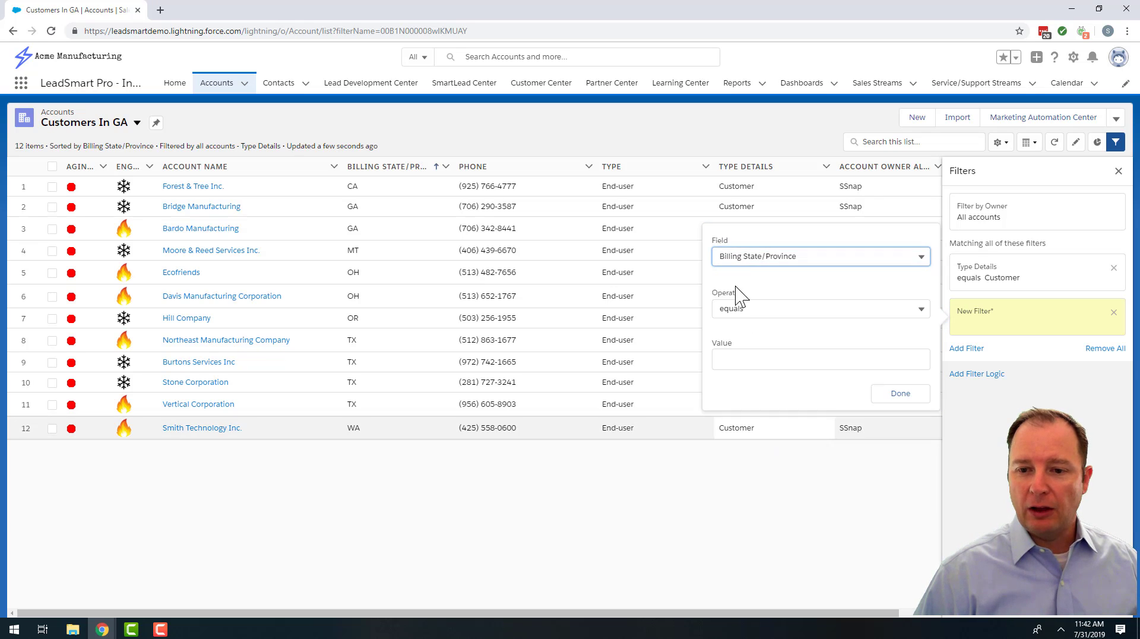
{"action": "left_click", "coordinate": [734, 359]}
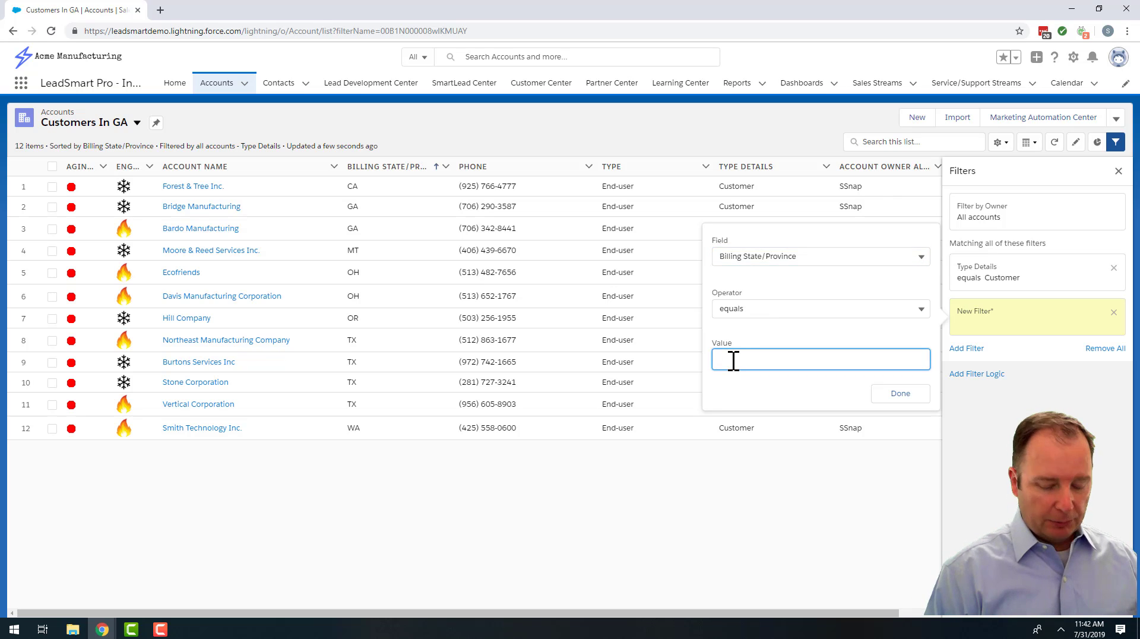
{"action": "left_click", "coordinate": [896, 393]}
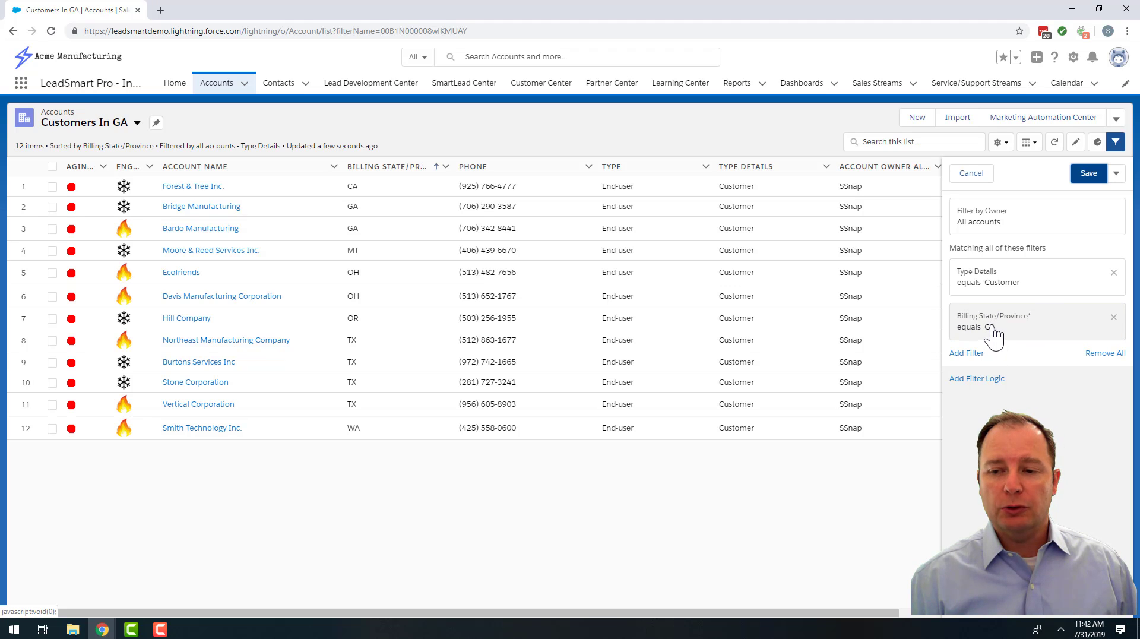
{"action": "left_click", "coordinate": [1089, 173]}
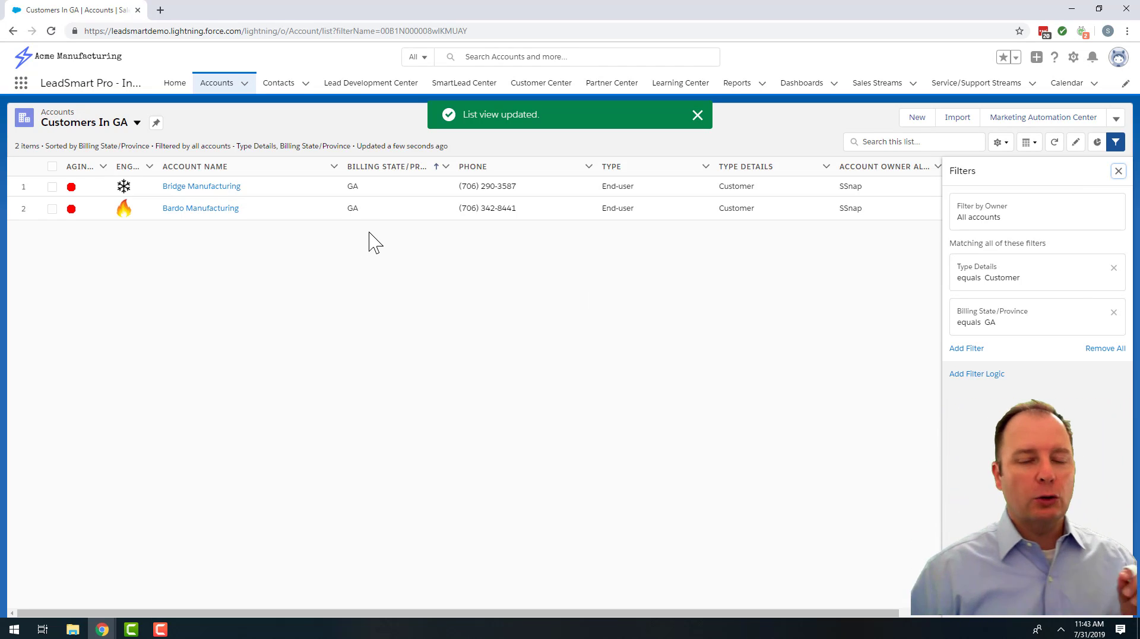
- Reselect the Customers In GA list view, remove its Billing State/Province filter and save the change
{"action": "left_click", "coordinate": [136, 123]}
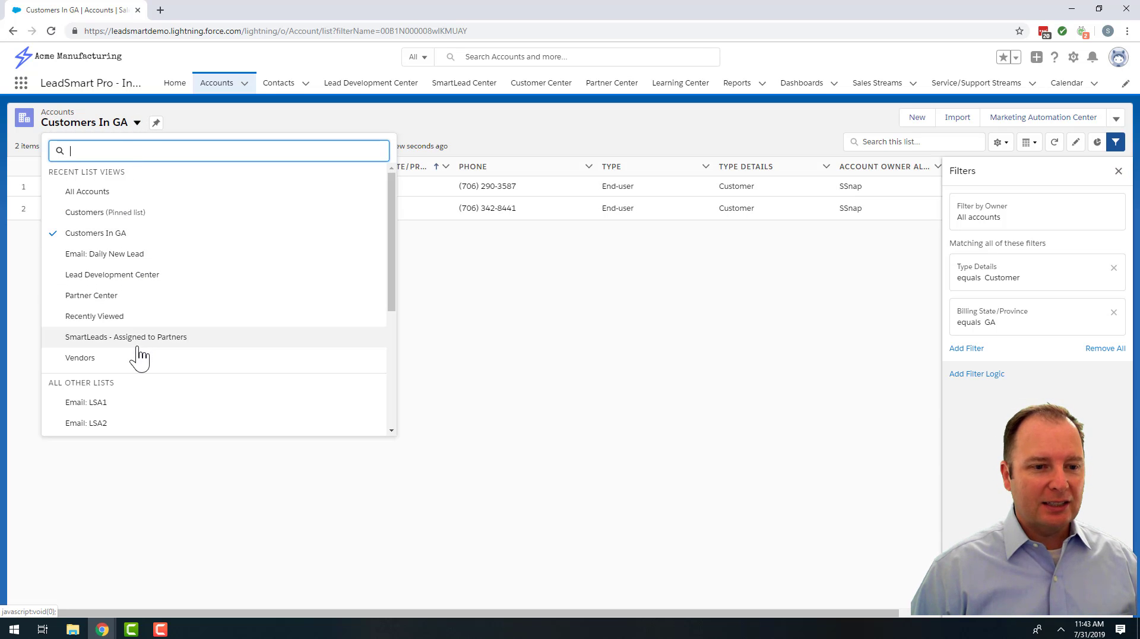
{"action": "left_click", "coordinate": [87, 234]}
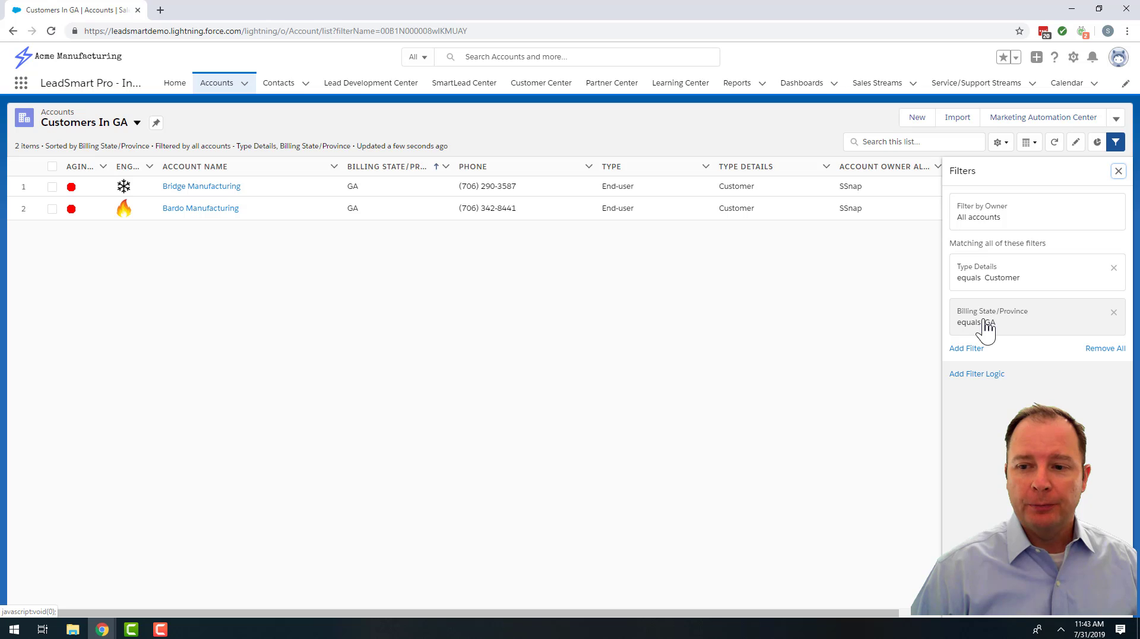
{"action": "left_click", "coordinate": [1114, 312]}
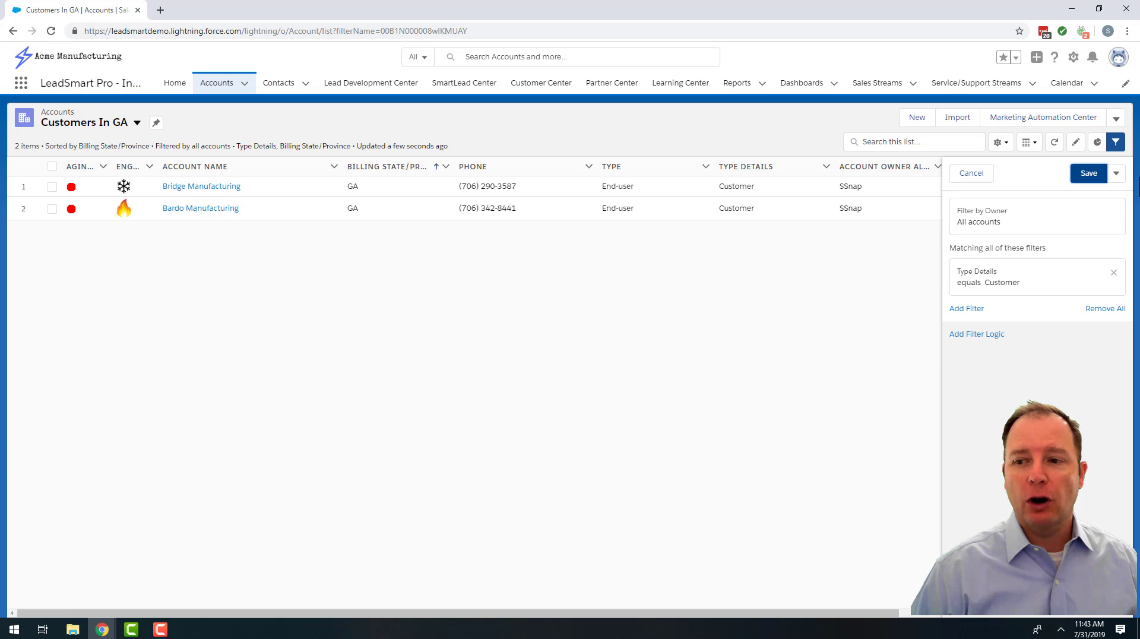
{"action": "left_click", "coordinate": [1090, 180]}
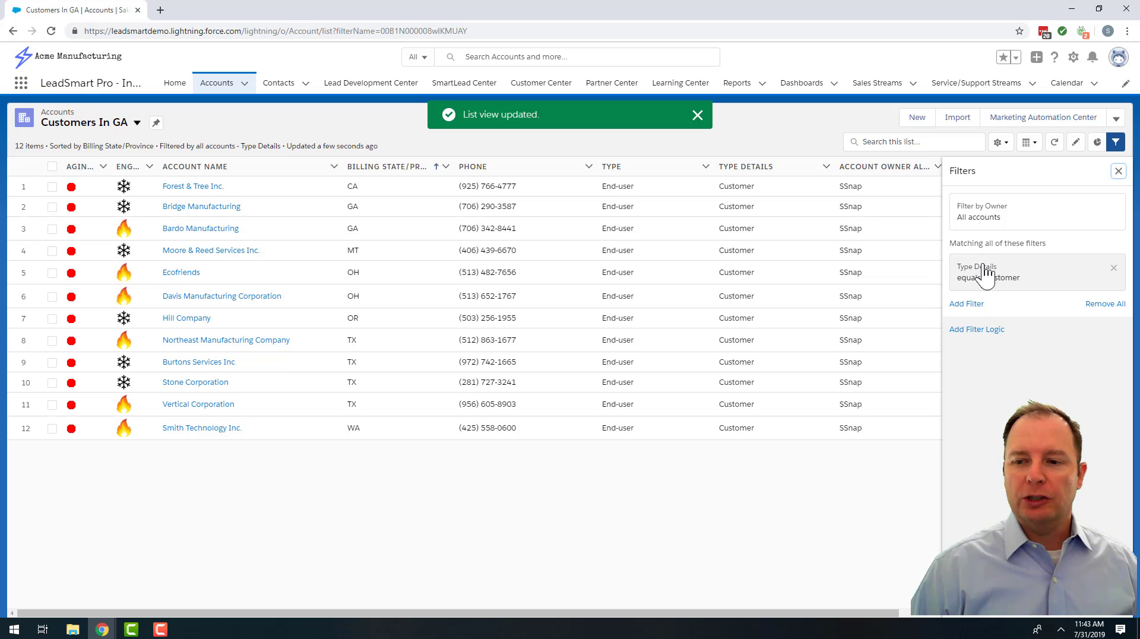
- Add the filter Billing State/Province equals GA again and save the list view with filter logic "1 or 2"
{"action": "left_click", "coordinate": [966, 304]}
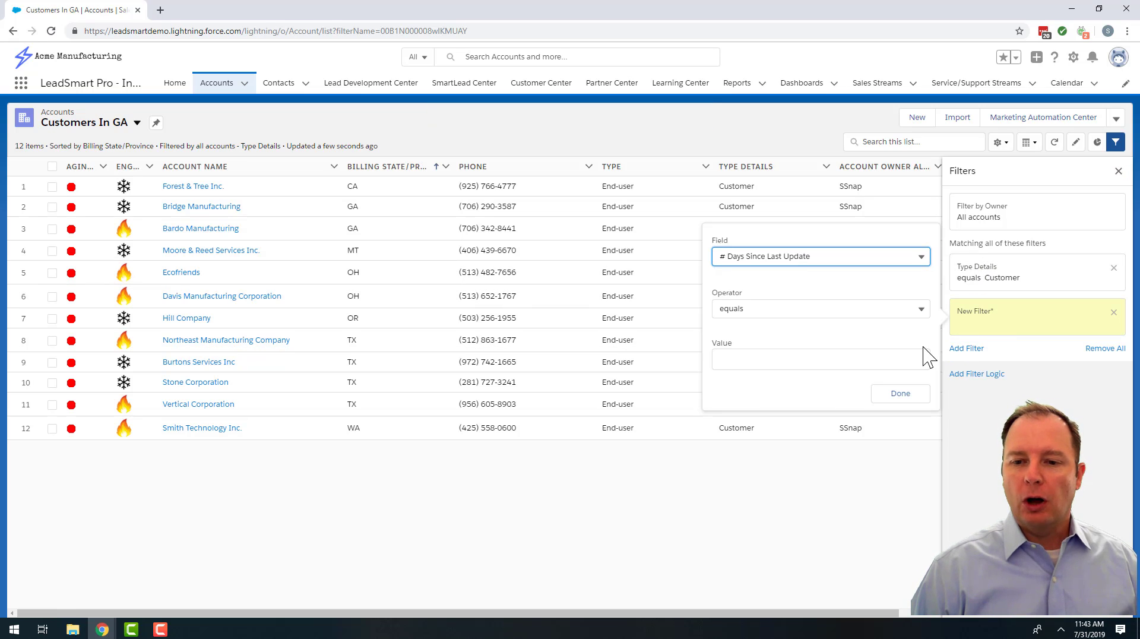
{"action": "scroll", "coordinate": [923, 347], "scroll_direction": "down", "scroll_amount": 1}
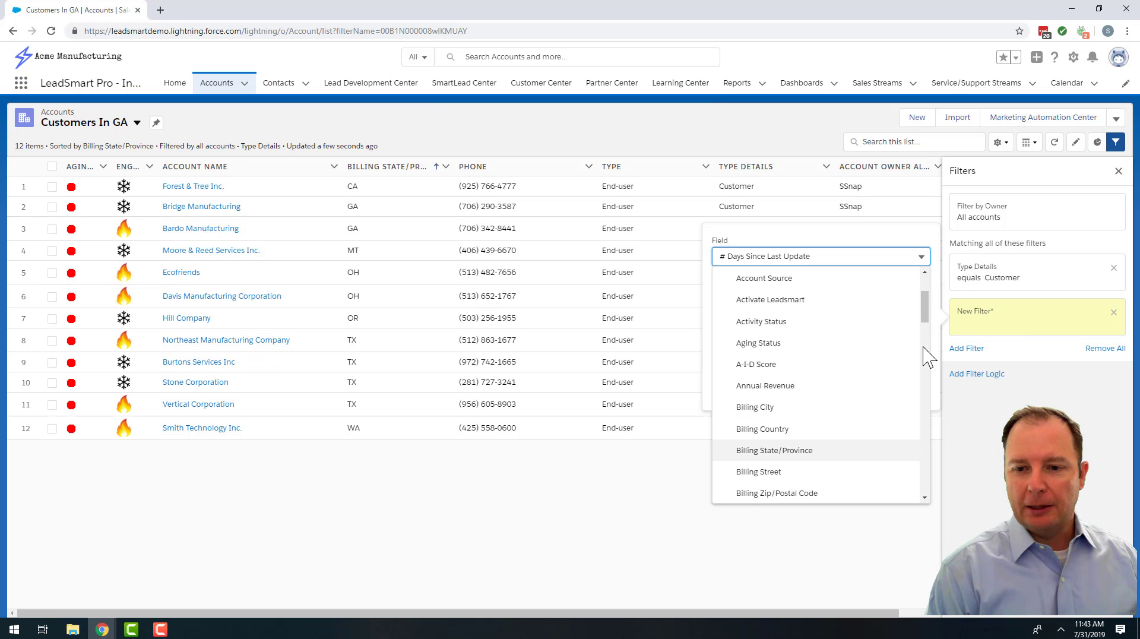
{"action": "left_click", "coordinate": [773, 451]}
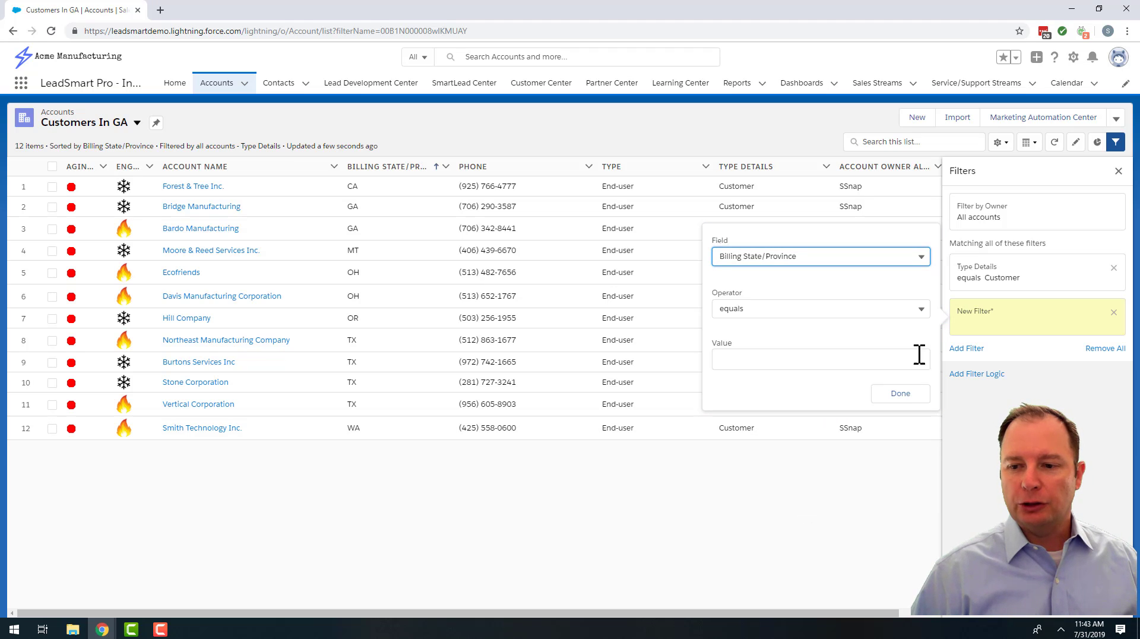
{"action": "left_click", "coordinate": [762, 308]}
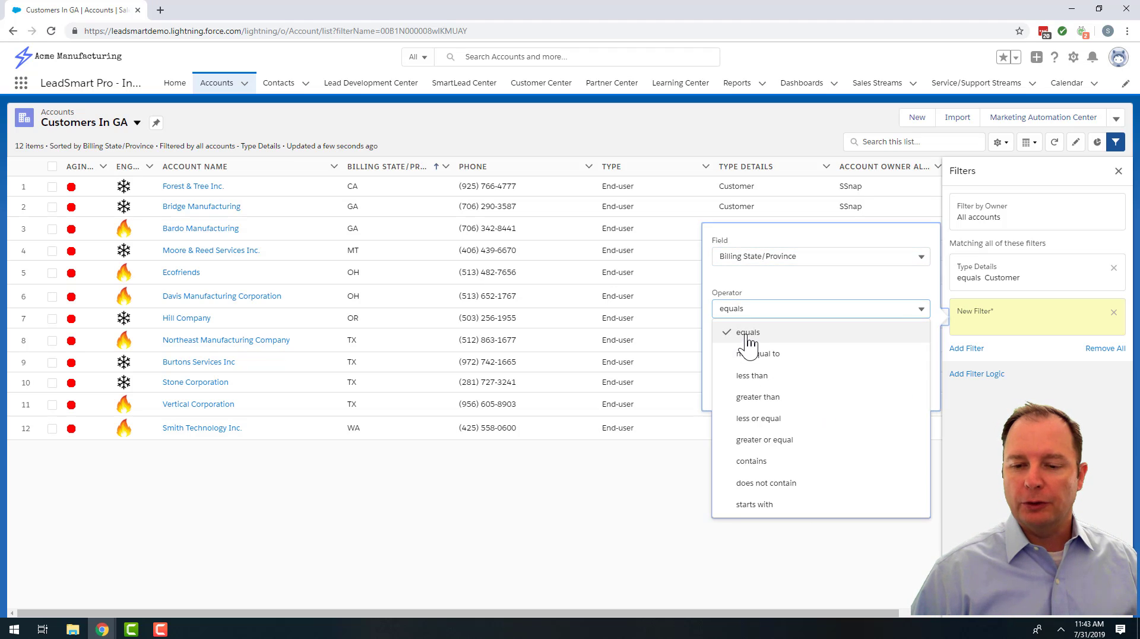
{"action": "left_click", "coordinate": [746, 332]}
{"action": "left_click", "coordinate": [736, 361]}
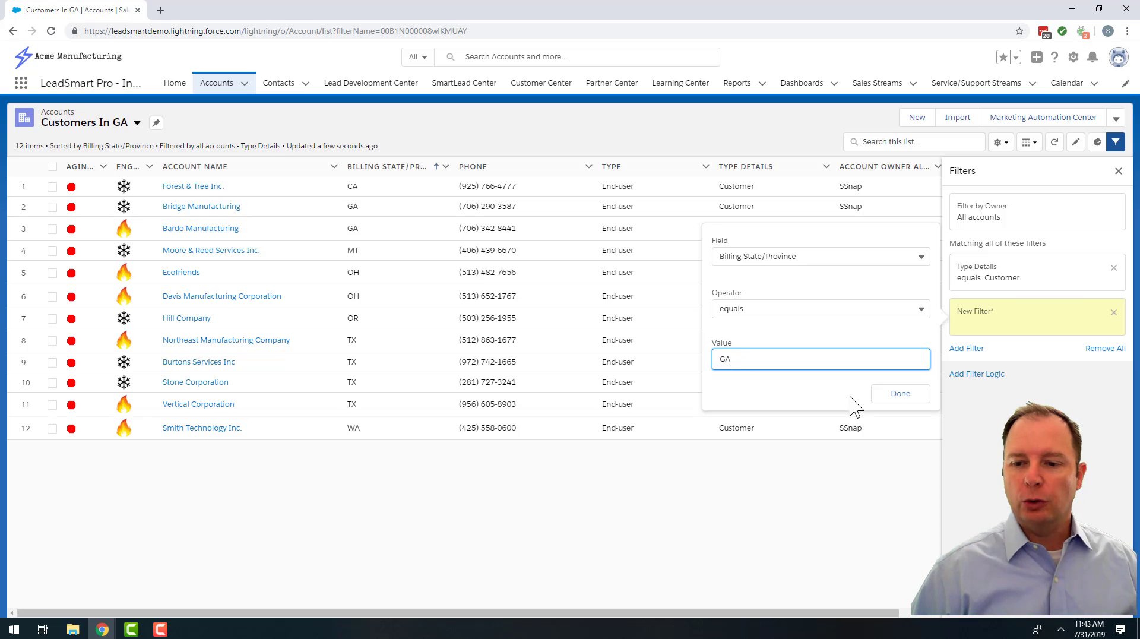
{"action": "left_click", "coordinate": [904, 396]}
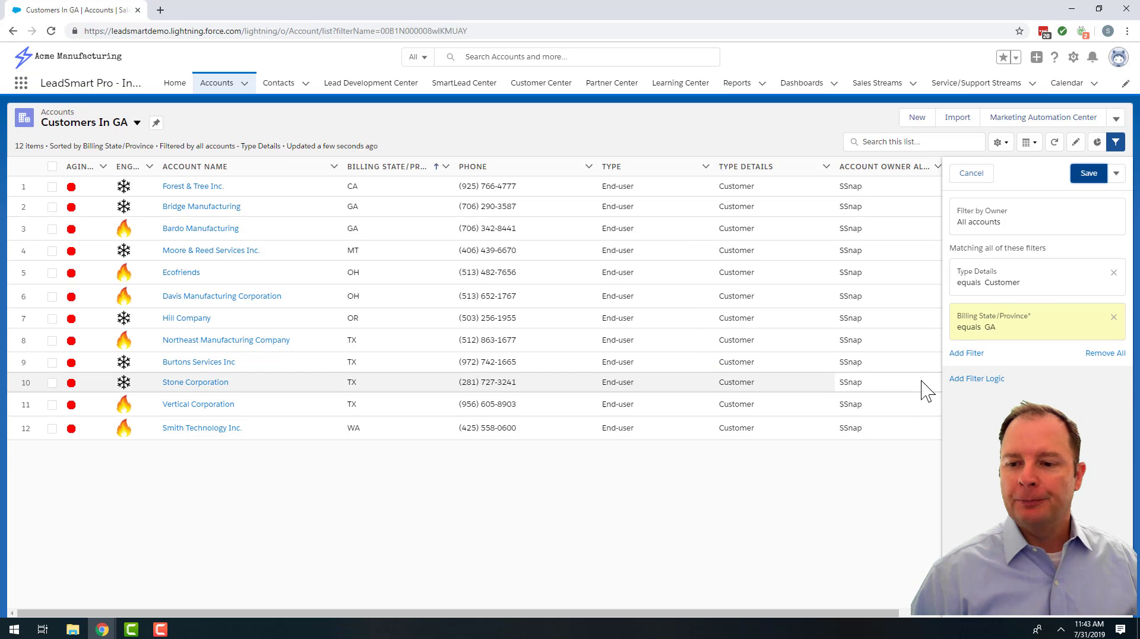
{"action": "left_click", "coordinate": [976, 380]}
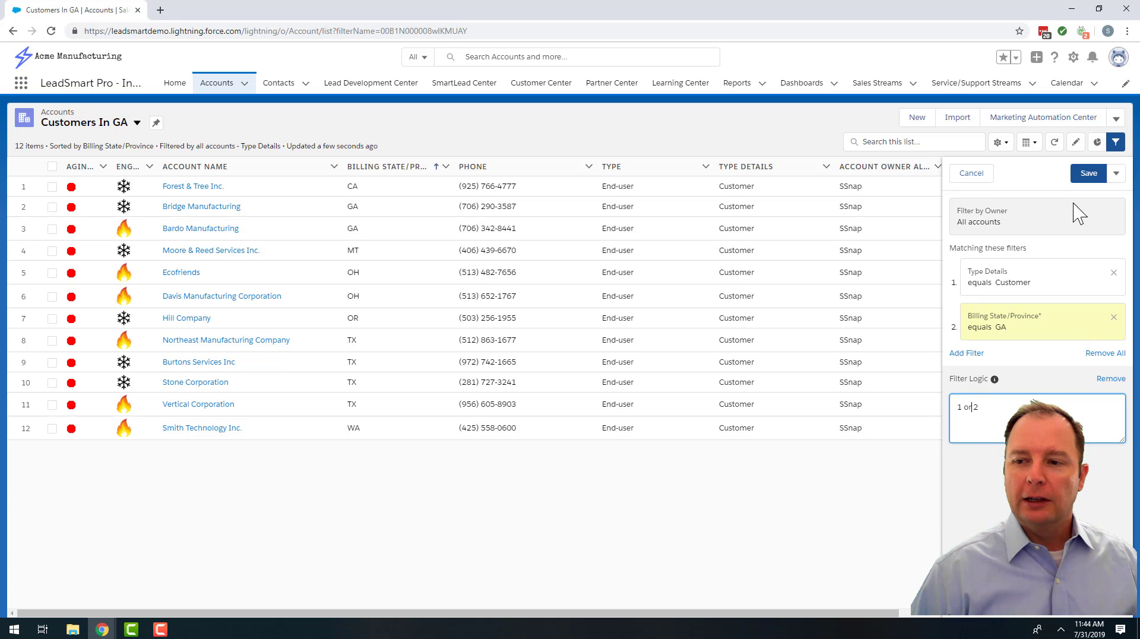
{"action": "left_click", "coordinate": [1090, 174]}
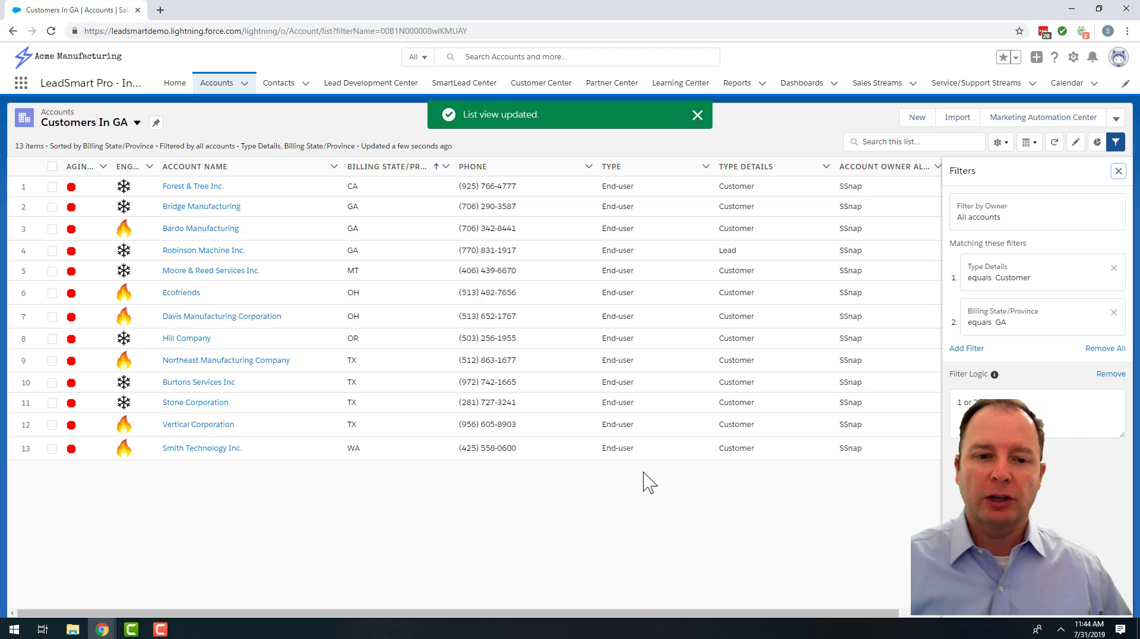
- Change the list view's filter logic to "1 AND 2" and save it
{"action": "left_click", "coordinate": [967, 402]}
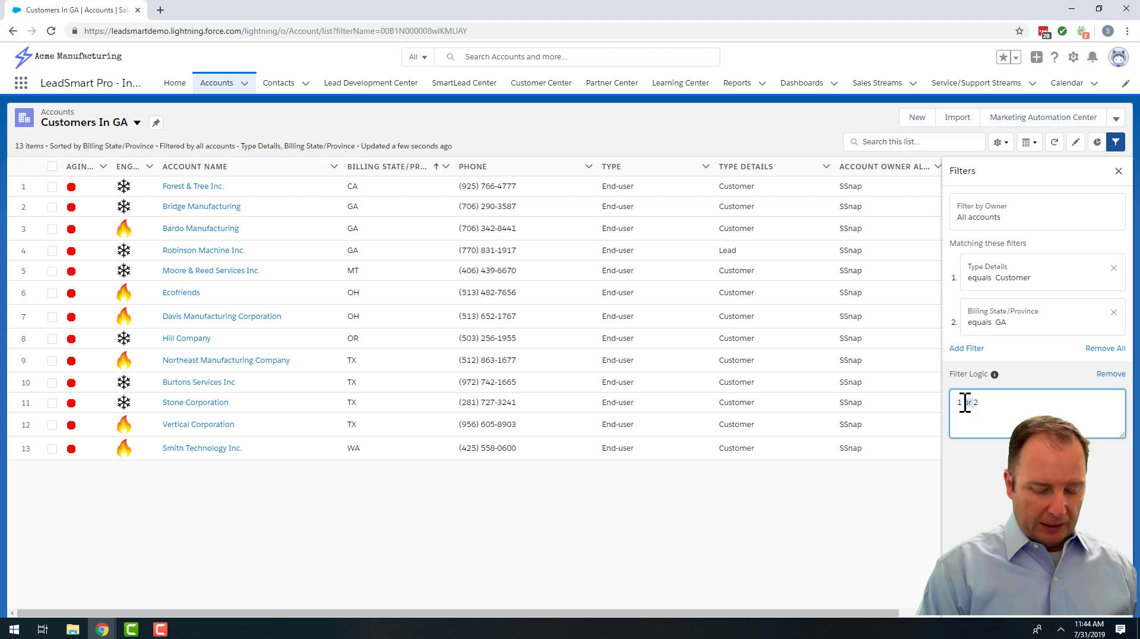
{"action": "type", "text": "AND"}
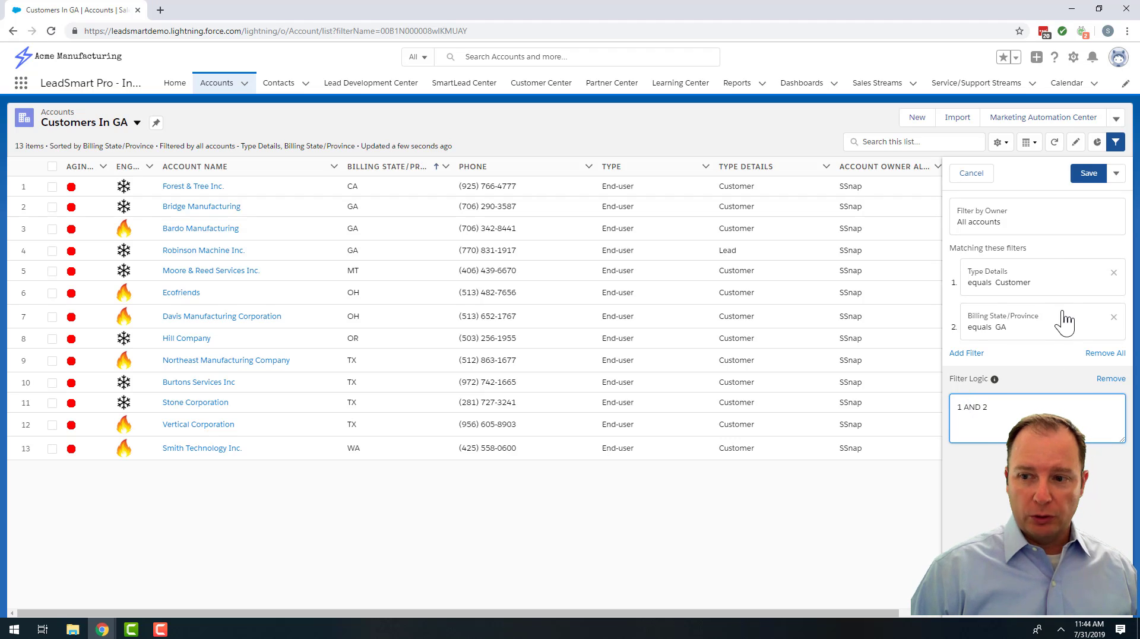
{"action": "left_click", "coordinate": [1088, 173]}
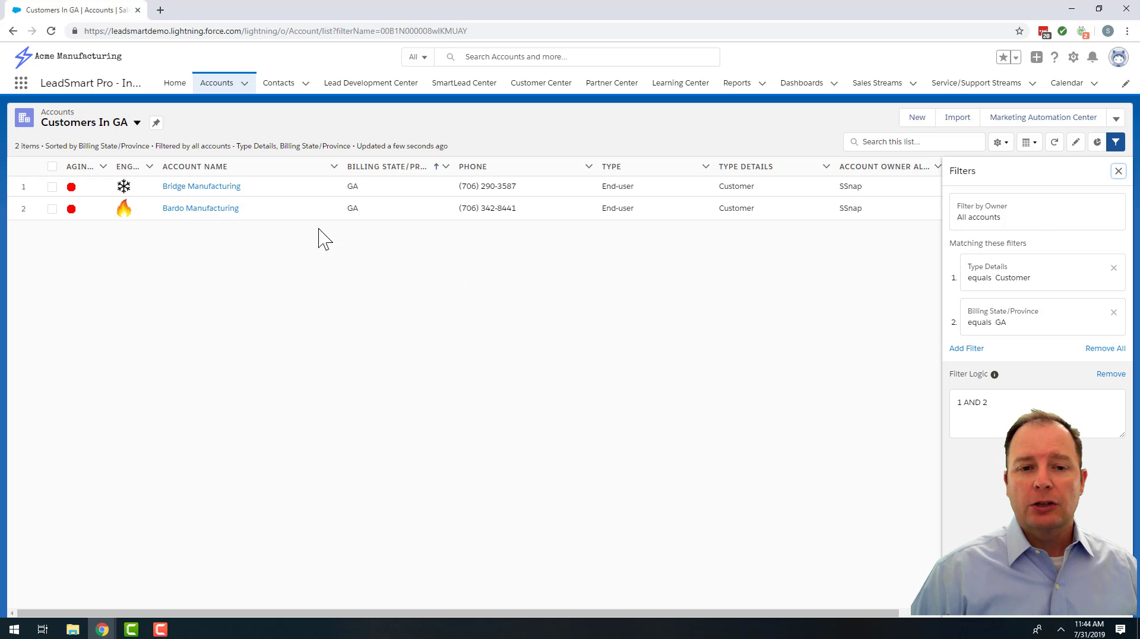
- Create and save a new account list view named "All Account in GA" with the API name All_Account_in_GA
{"action": "left_click", "coordinate": [999, 143]}
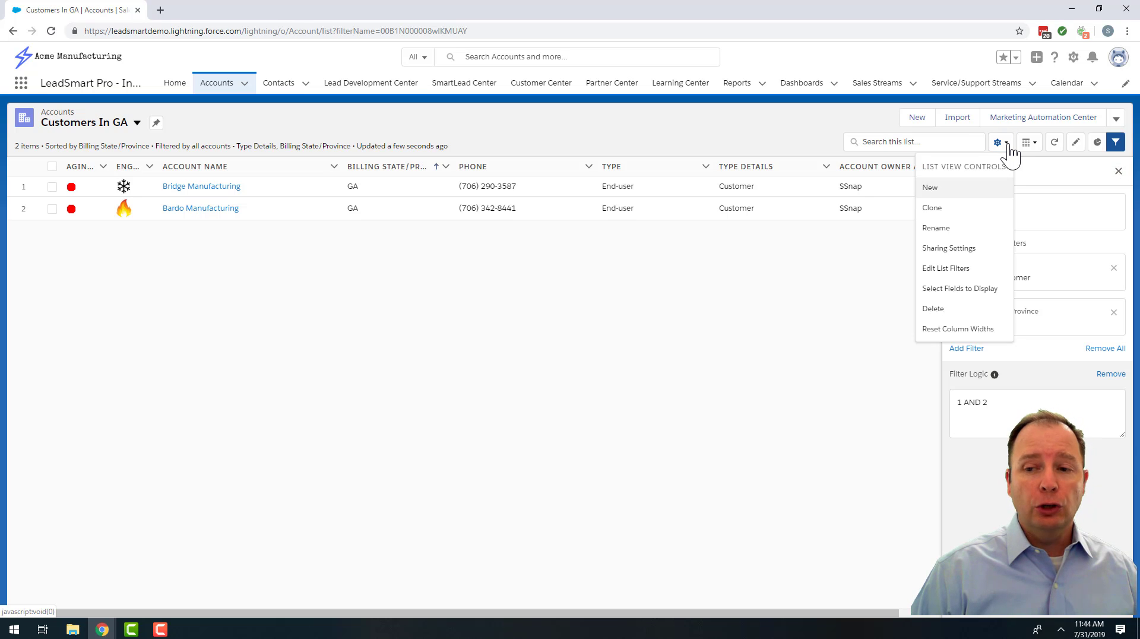
{"action": "left_click", "coordinate": [929, 188]}
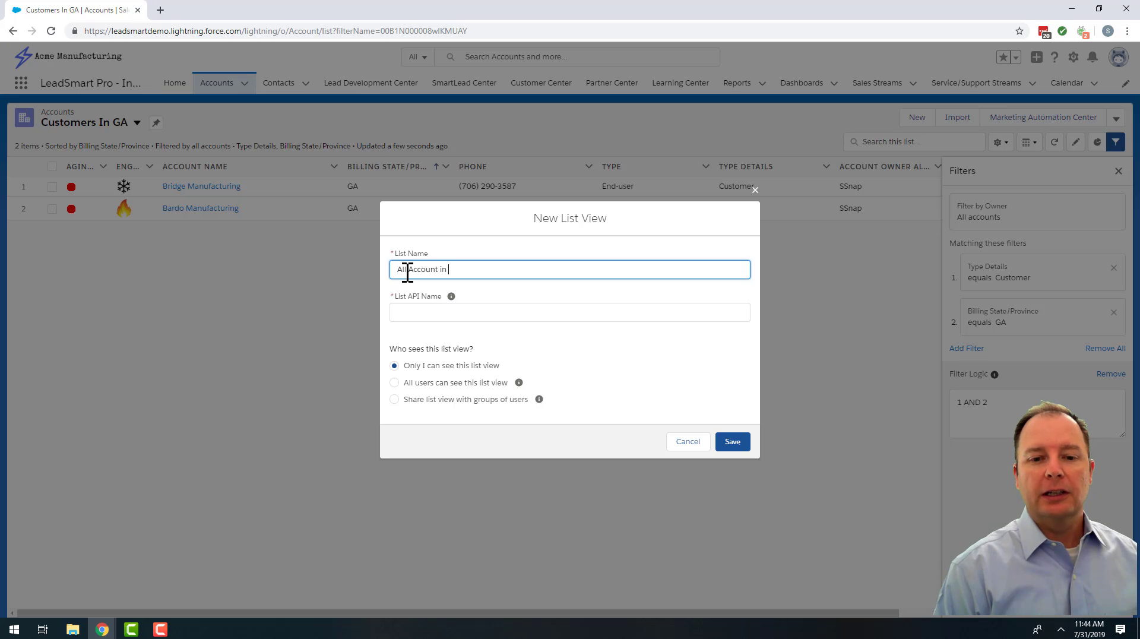
{"action": "type", "text": "All Account in G"}
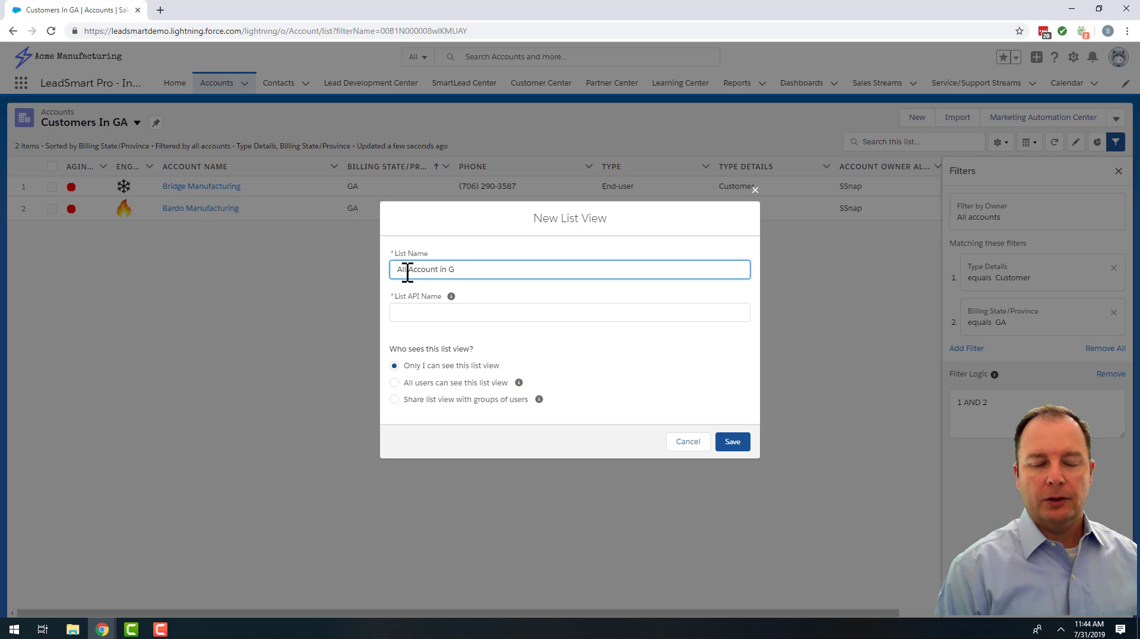
{"action": "type", "text": "A"}
{"action": "key", "text": "Tab"}
{"action": "left_click", "coordinate": [395, 383]}
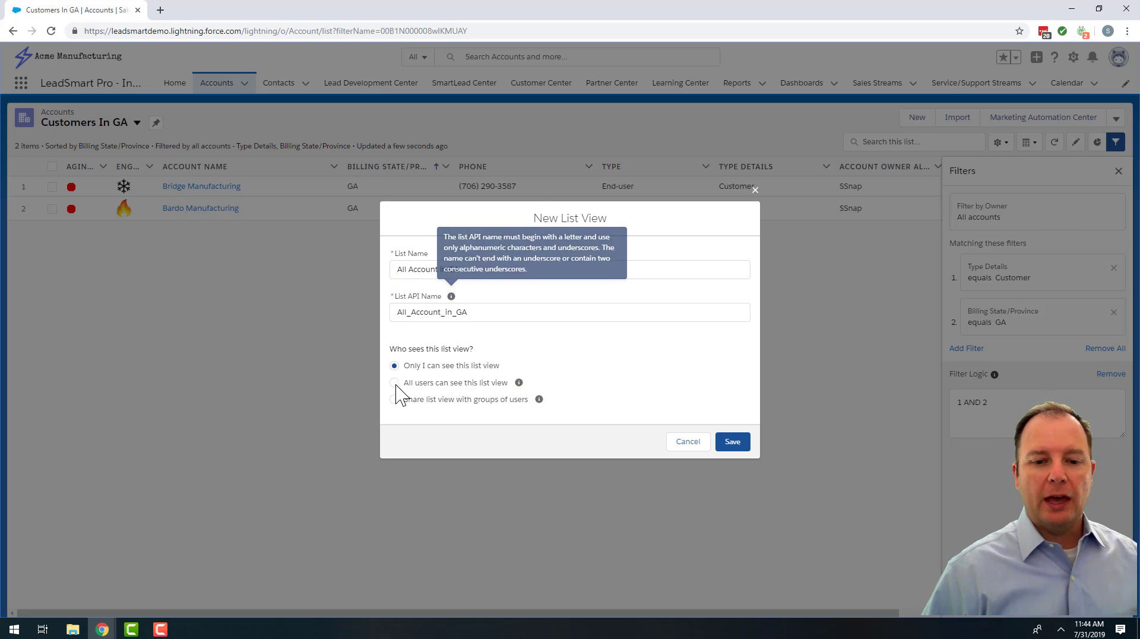
{"action": "left_click", "coordinate": [734, 443]}
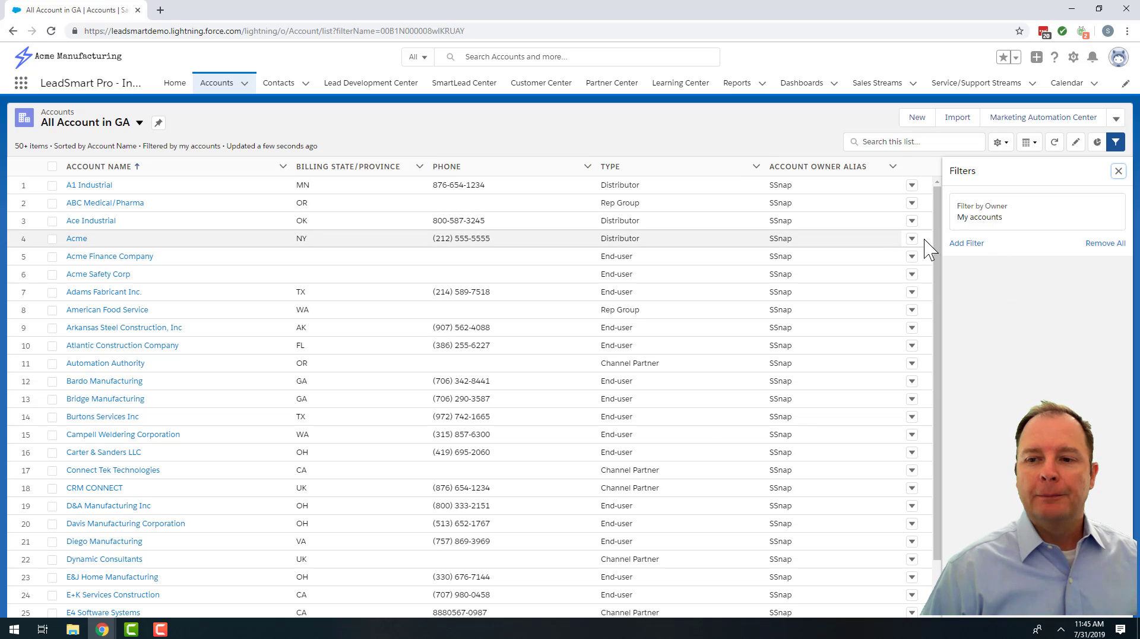
- Add a filter for Billing State/Province equals GA to the All Account in GA list view and save it
{"action": "left_click", "coordinate": [966, 243]}
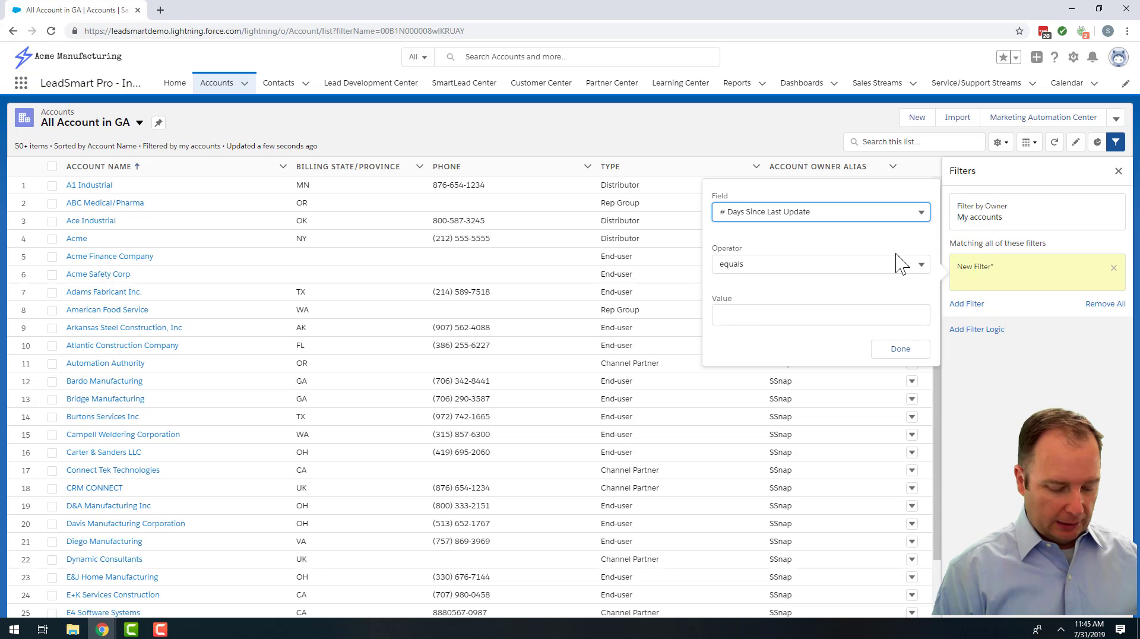
{"action": "scroll", "coordinate": [895, 255], "scroll_direction": "down", "scroll_amount": 2}
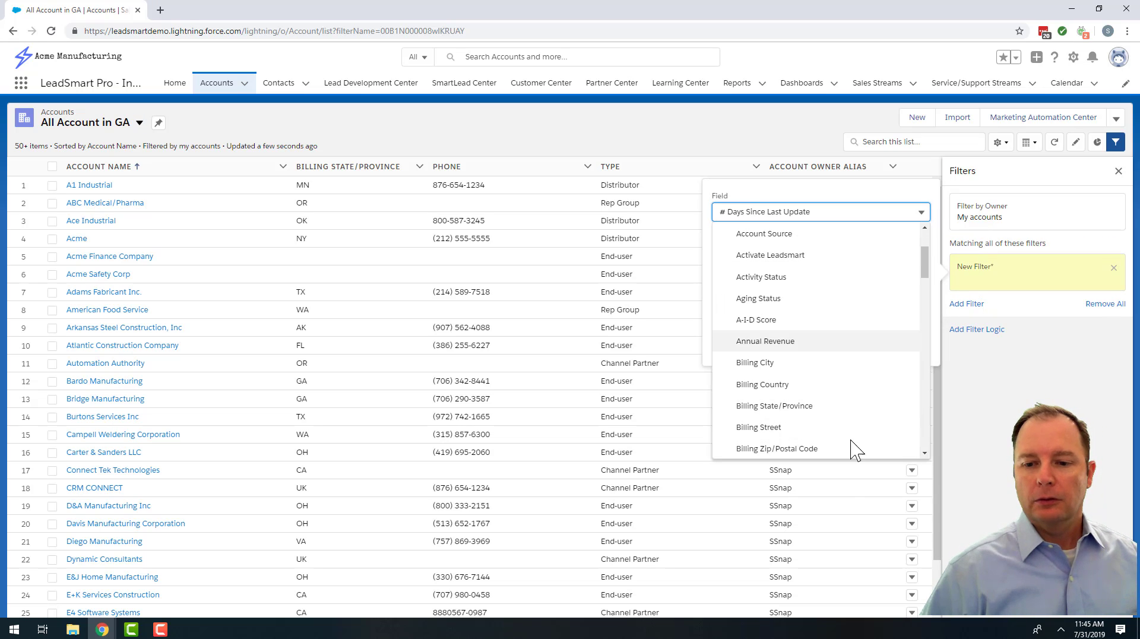
{"action": "left_click", "coordinate": [778, 406]}
{"action": "left_click", "coordinate": [734, 315]}
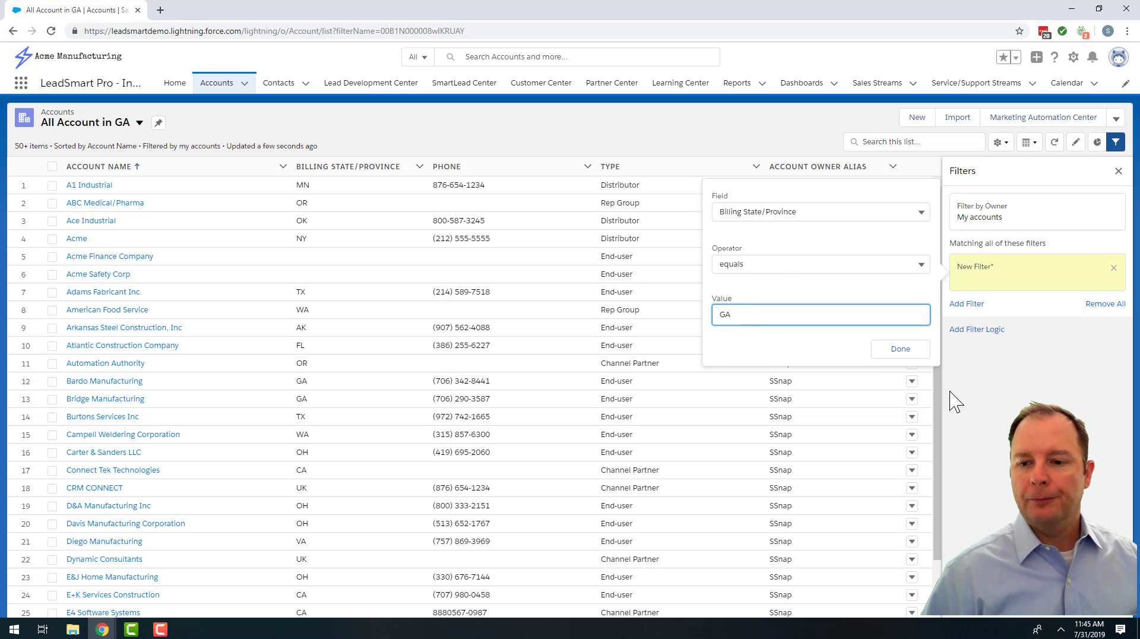
{"action": "left_click", "coordinate": [901, 350]}
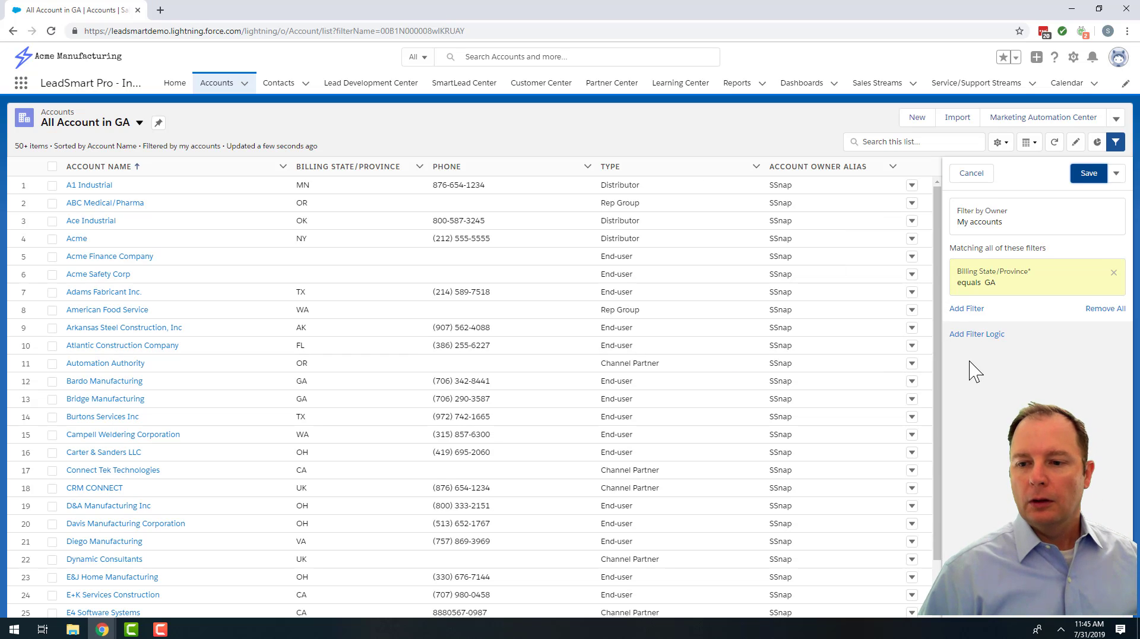
{"action": "left_click", "coordinate": [1090, 178]}
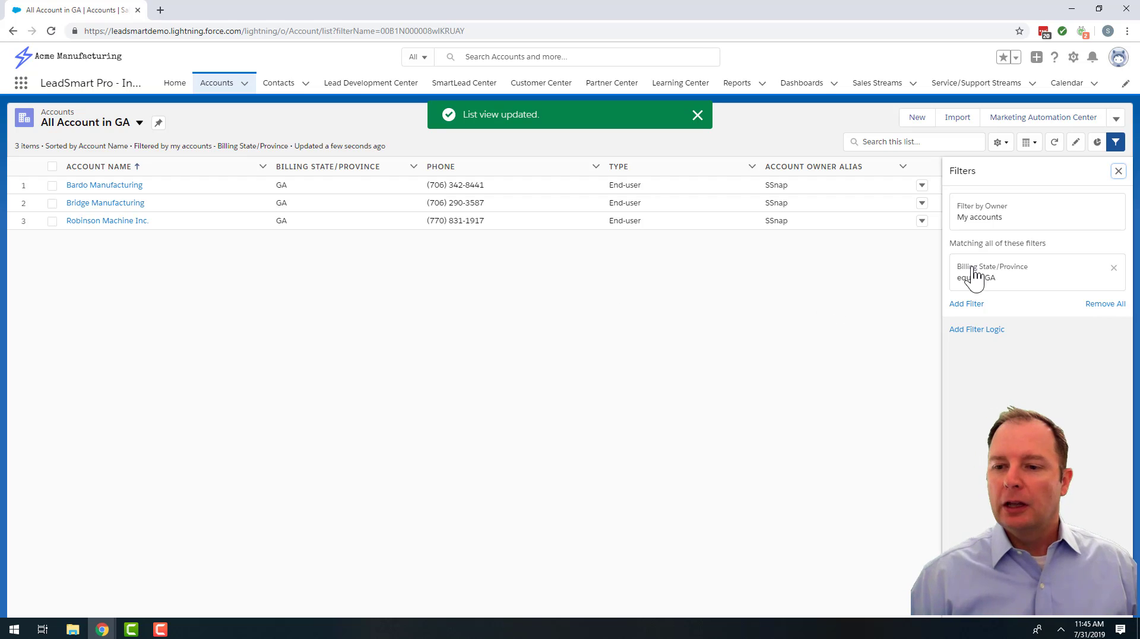
- Change the list view's owner filter to All accounts and save it
{"action": "left_click", "coordinate": [985, 218]}
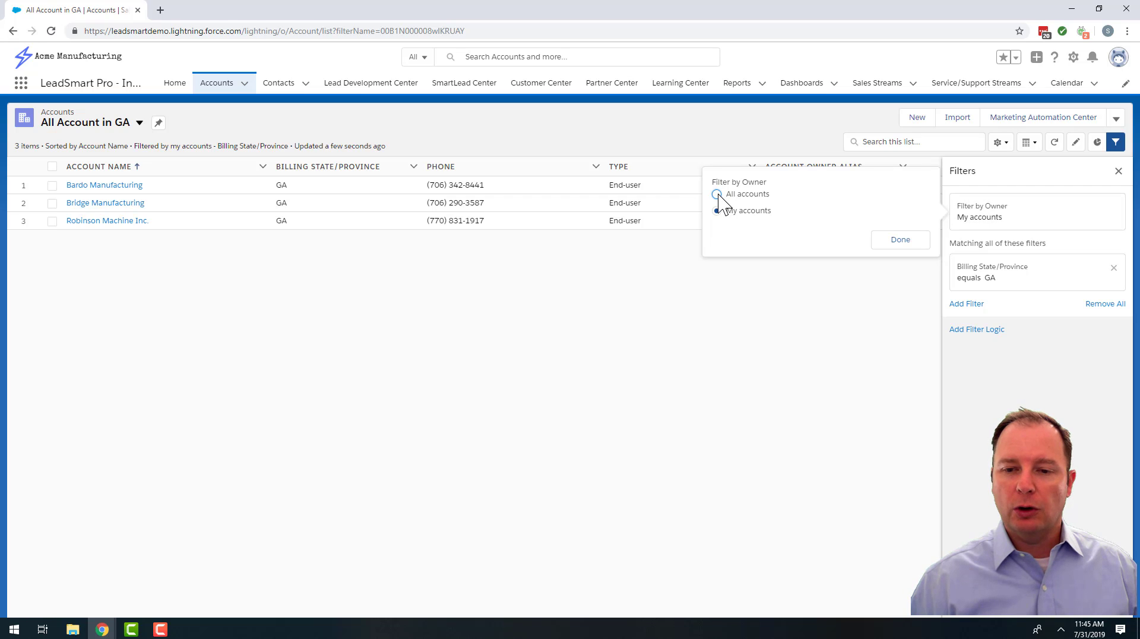
{"action": "left_click", "coordinate": [717, 195]}
{"action": "left_click", "coordinate": [887, 244]}
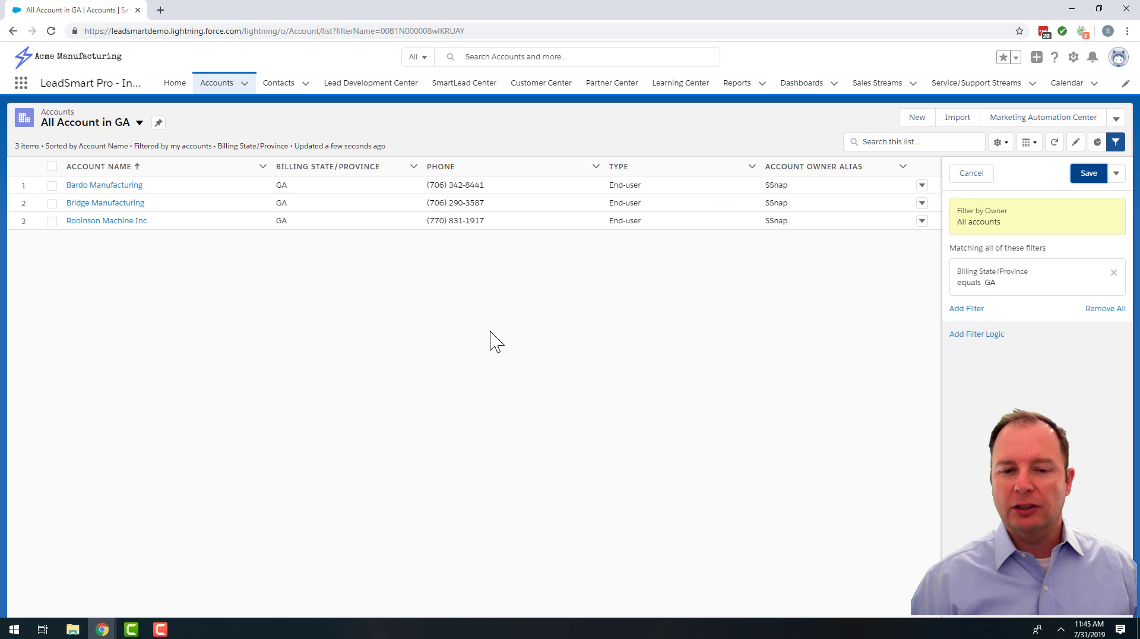
{"action": "left_click", "coordinate": [1090, 177]}
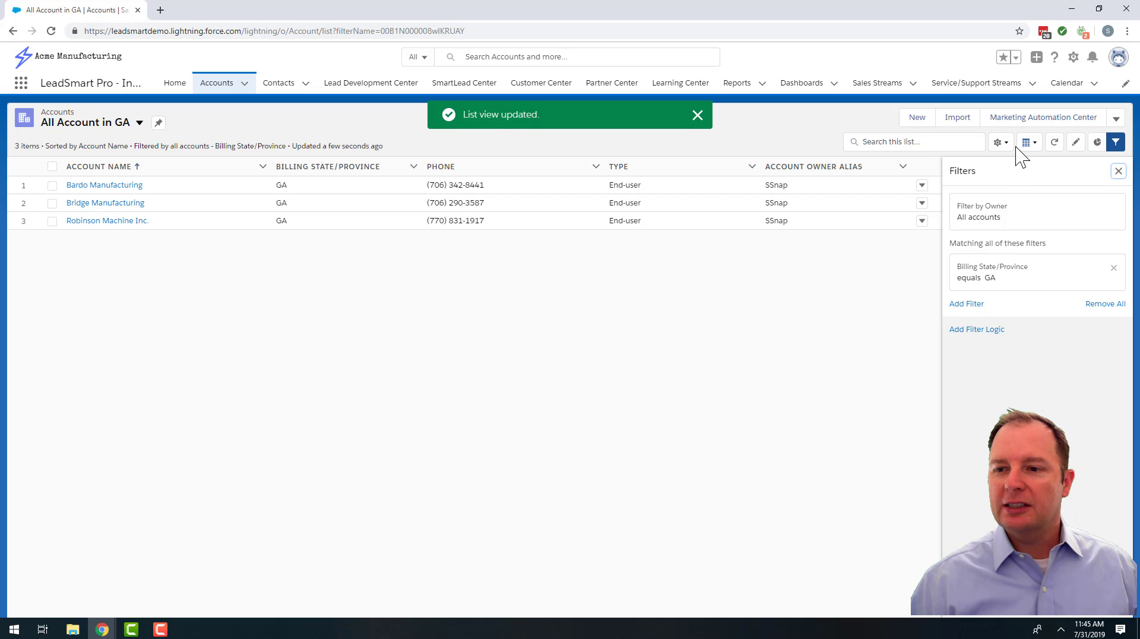
- Add # of Units Purchased, # Days Since Last Update and Account Source to the list view's visible fields
{"action": "left_click", "coordinate": [1000, 143]}
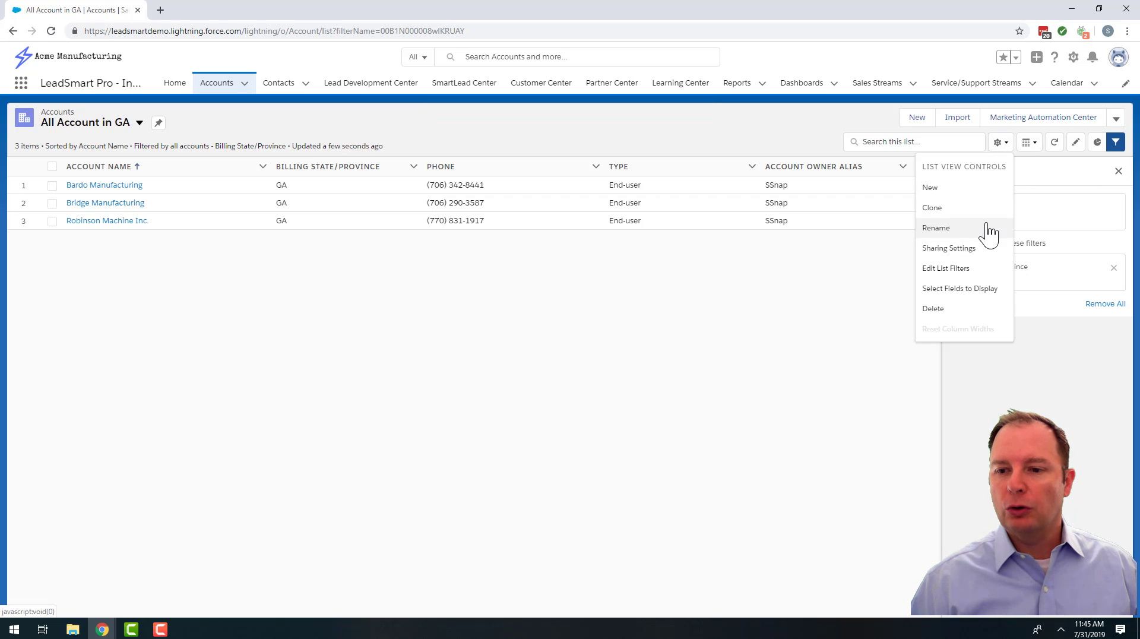
{"action": "left_click", "coordinate": [949, 289]}
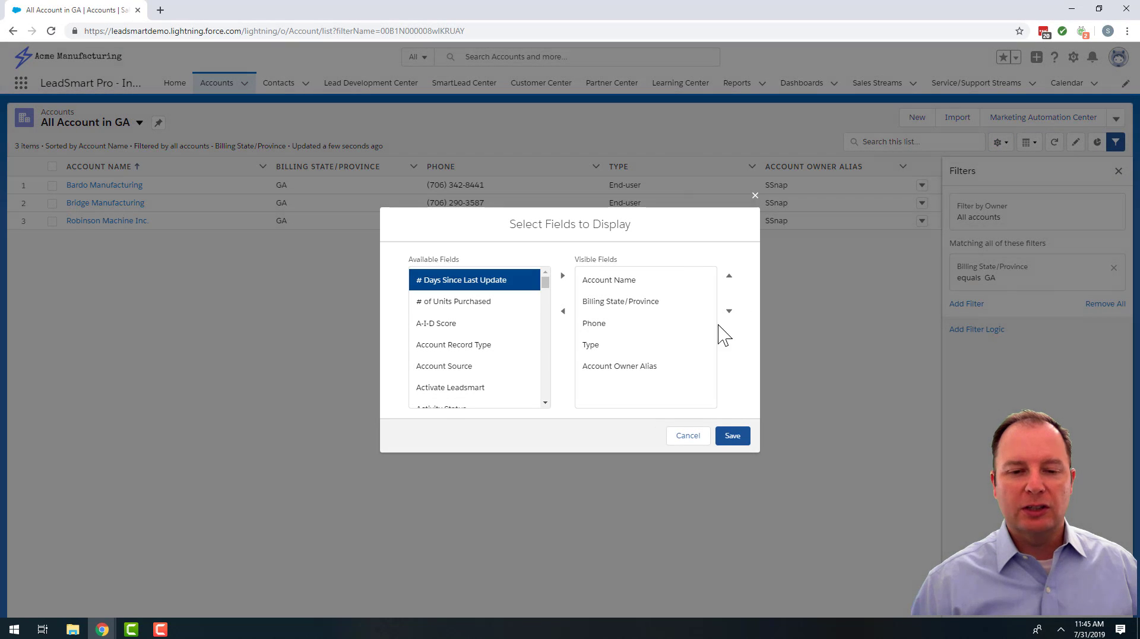
{"action": "left_click", "coordinate": [455, 302]}
{"action": "left_click", "coordinate": [563, 275]}
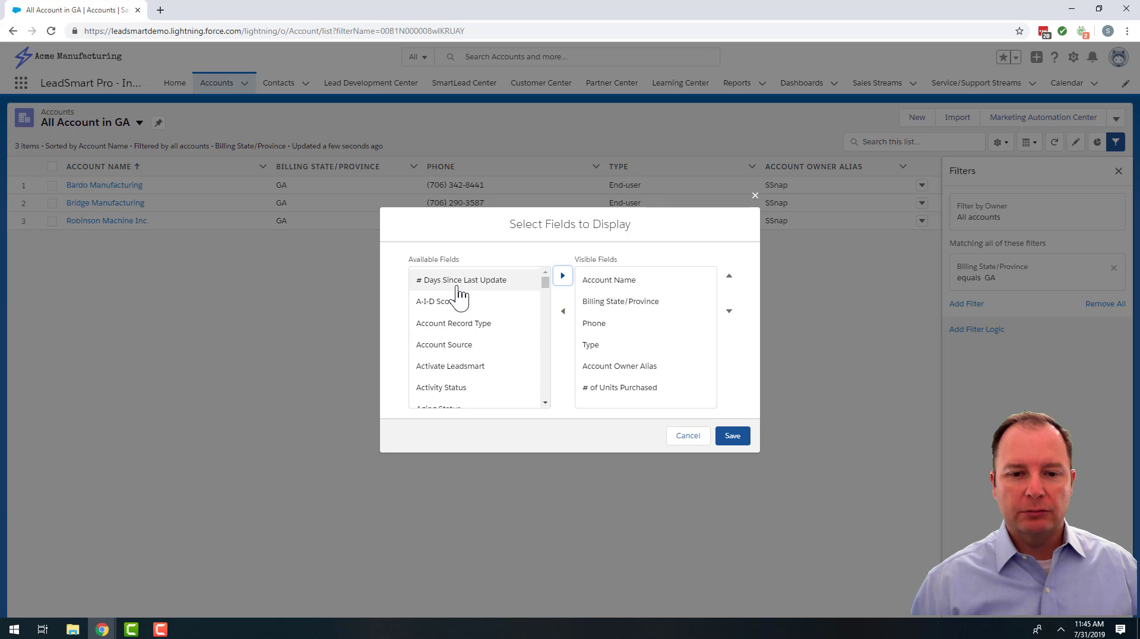
{"action": "left_click", "coordinate": [525, 281]}
{"action": "left_click", "coordinate": [563, 275]}
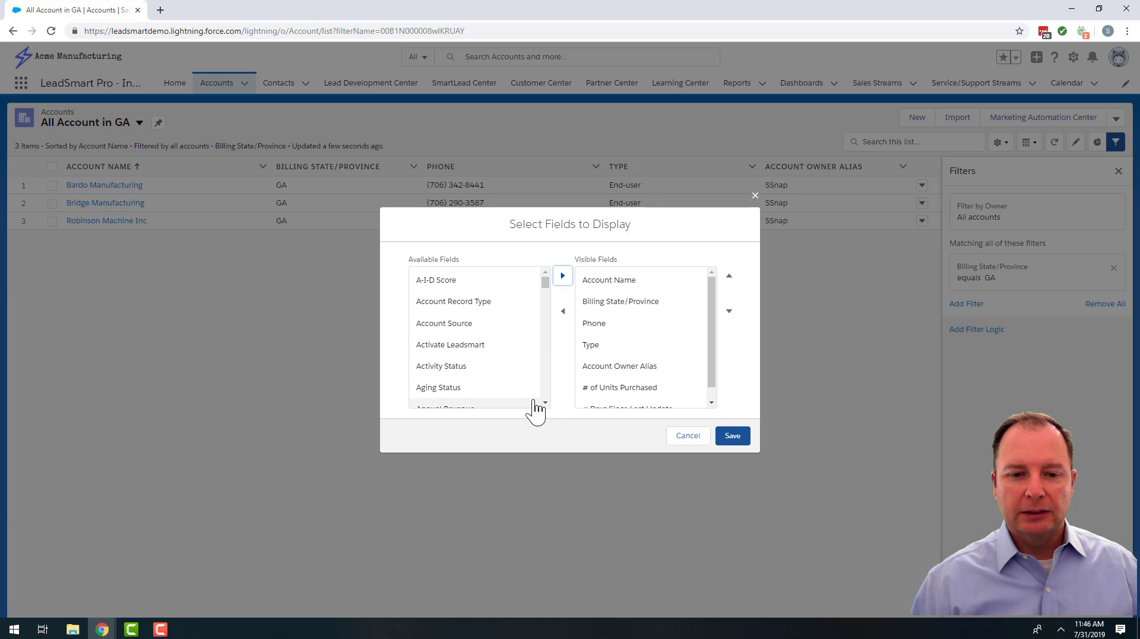
{"action": "left_click", "coordinate": [451, 323]}
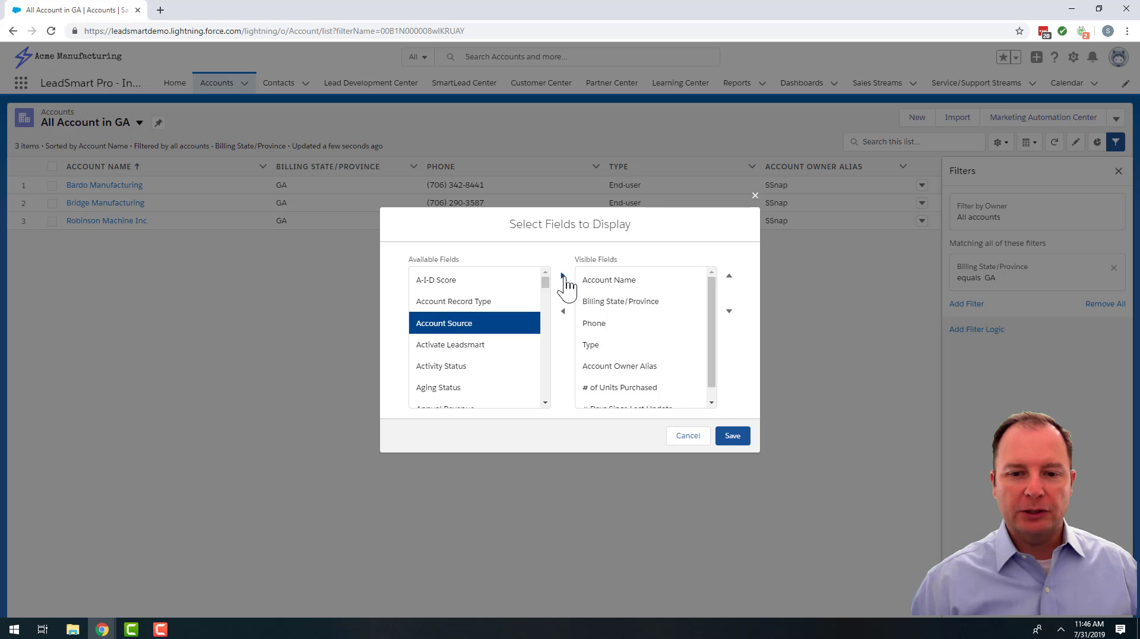
{"action": "left_click", "coordinate": [562, 275]}
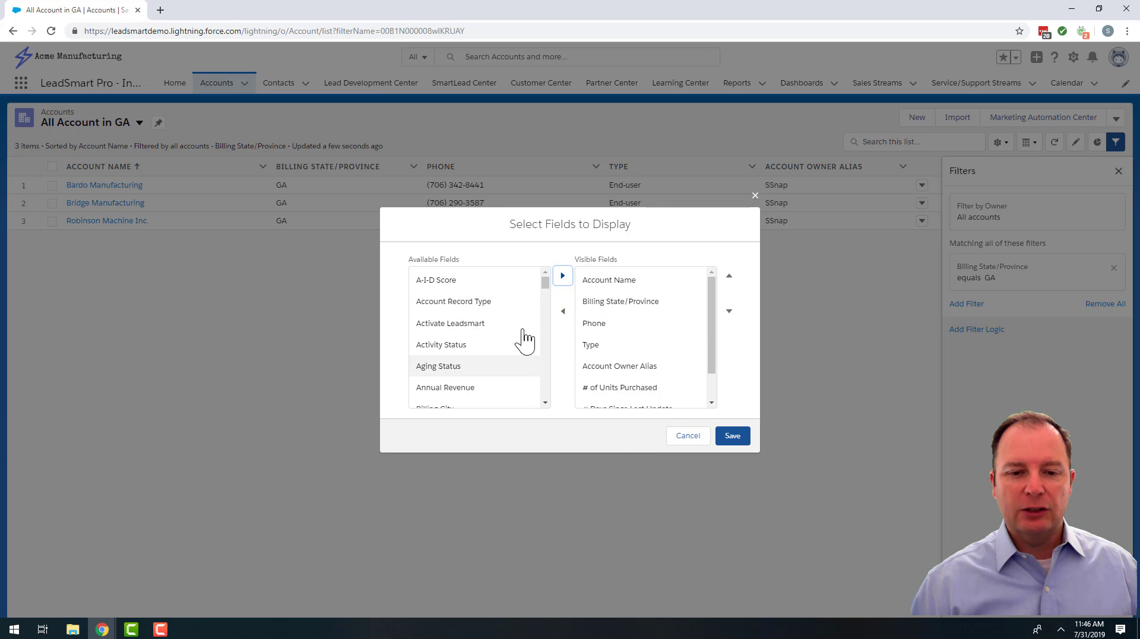
- Move # of Units Purchased up to directly below Phone in the visible fields and save the field selection
{"action": "left_click_drag", "start_coordinate": [547, 282], "coordinate": [546, 281]}
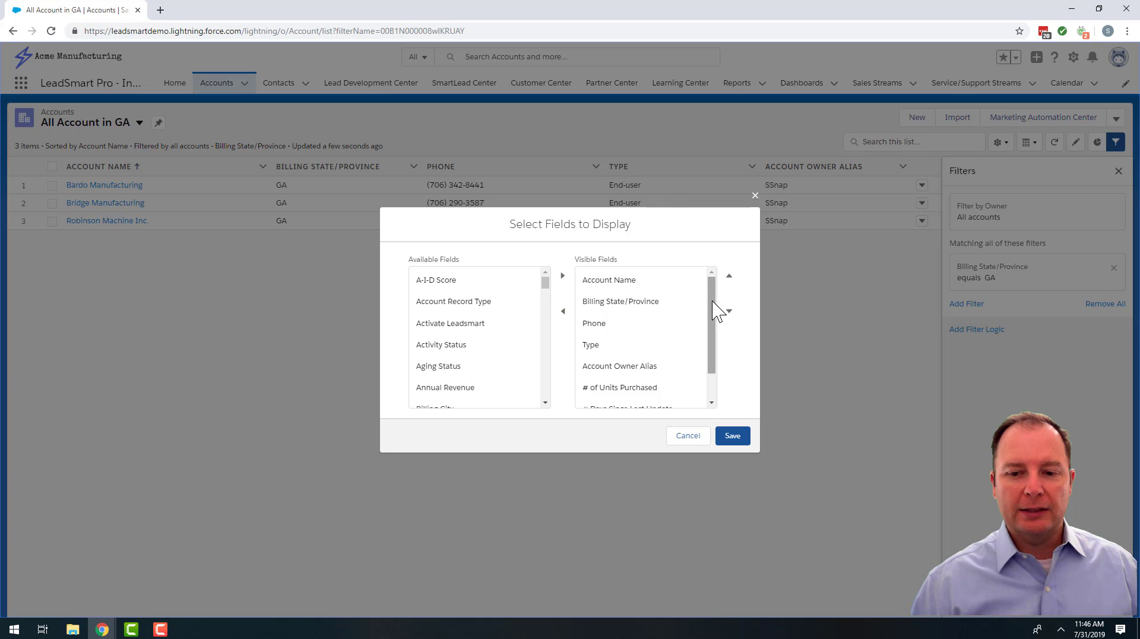
{"action": "left_click_drag", "start_coordinate": [713, 302], "coordinate": [706, 346]}
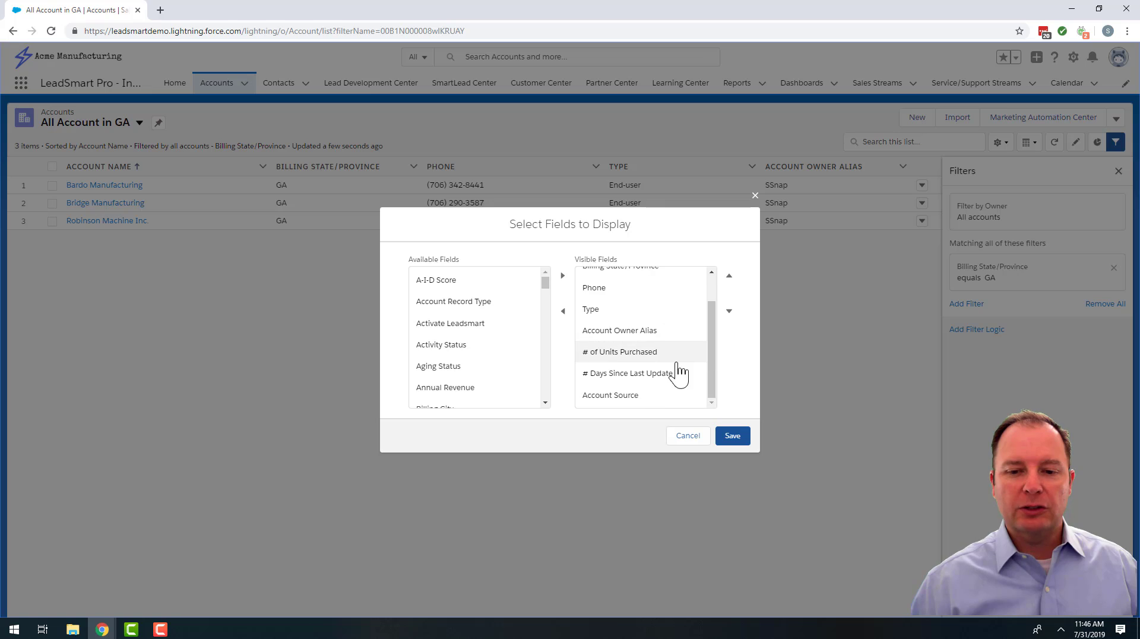
{"action": "left_click", "coordinate": [624, 355]}
{"action": "left_click", "coordinate": [730, 277]}
{"action": "left_click", "coordinate": [729, 276]}
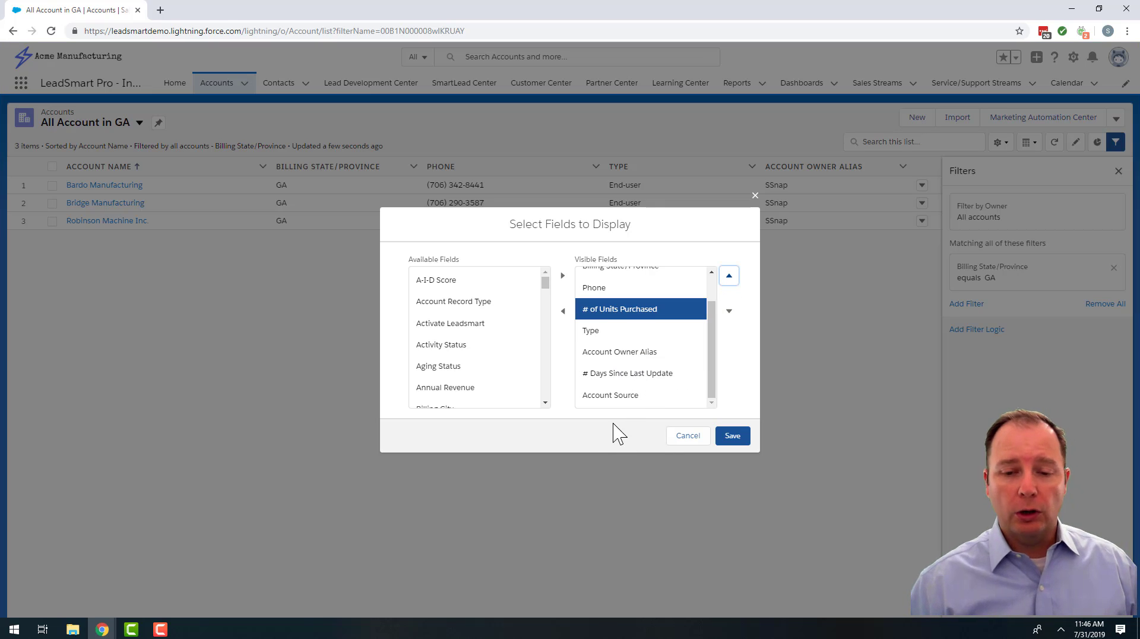
{"action": "left_click", "coordinate": [731, 437]}
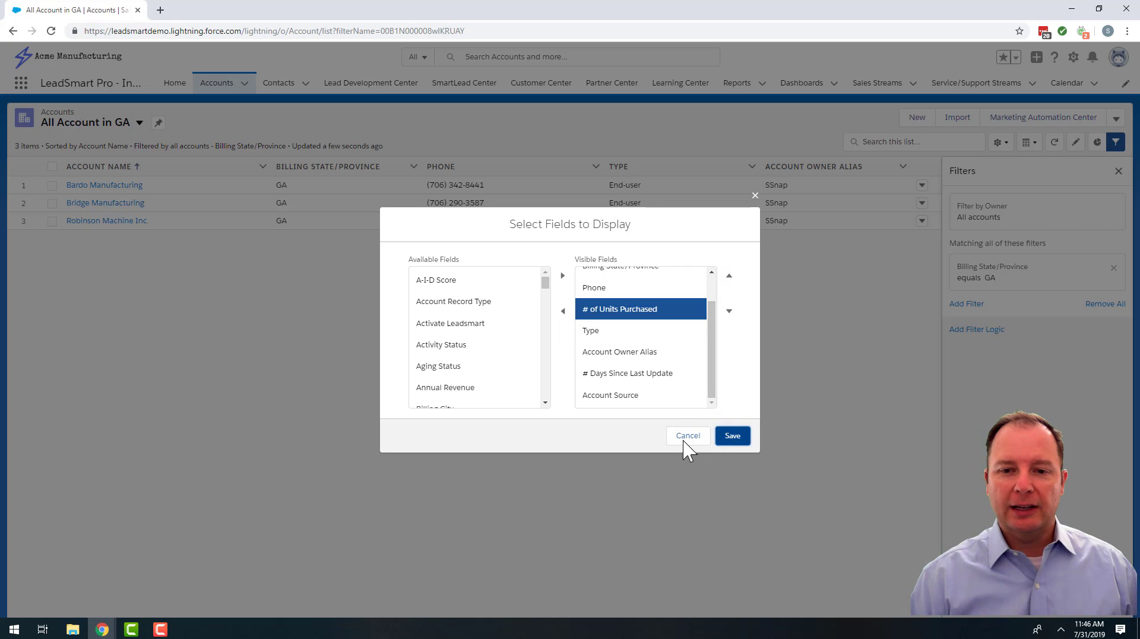